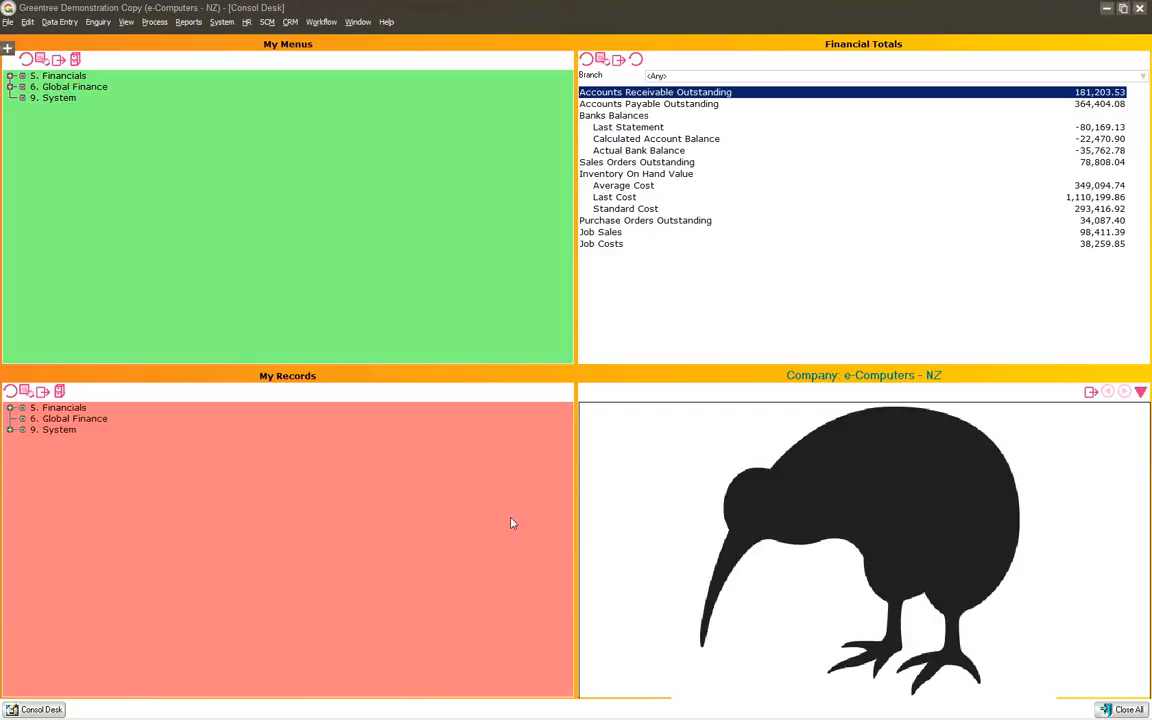
- Switch to the e-Consolidations - Australasia company window to view its desktop, and return to the e-Computers - NZ window
key(alt+Tab)
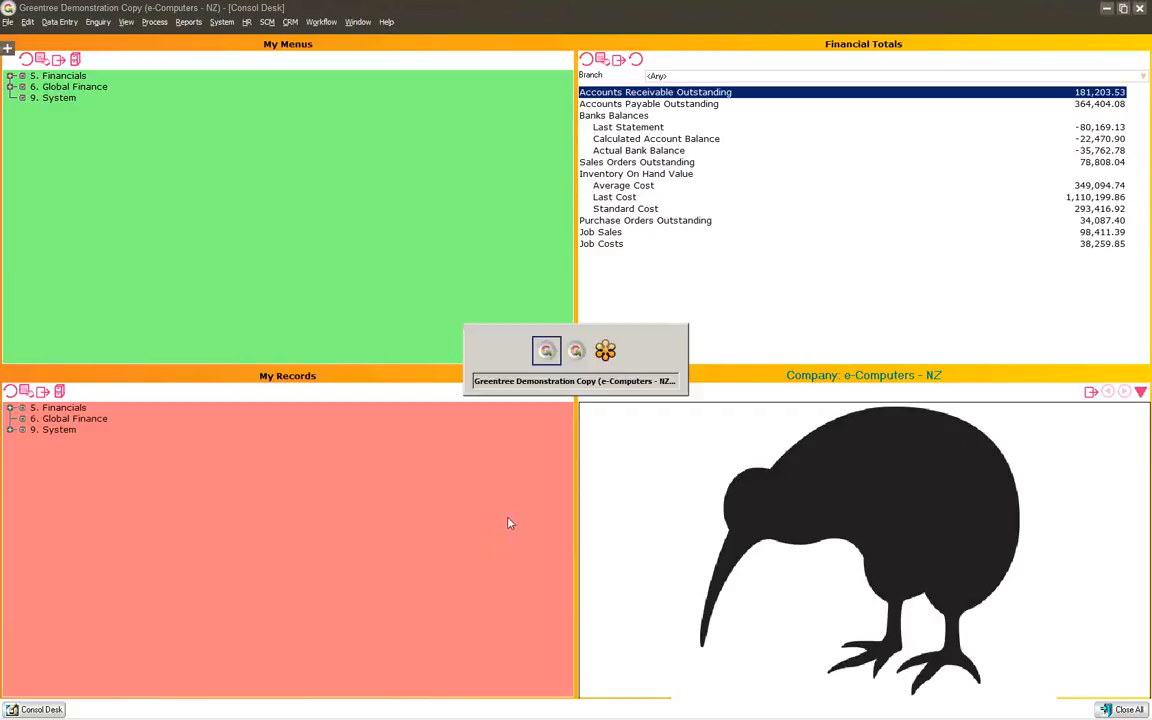
key(alt+Tab)
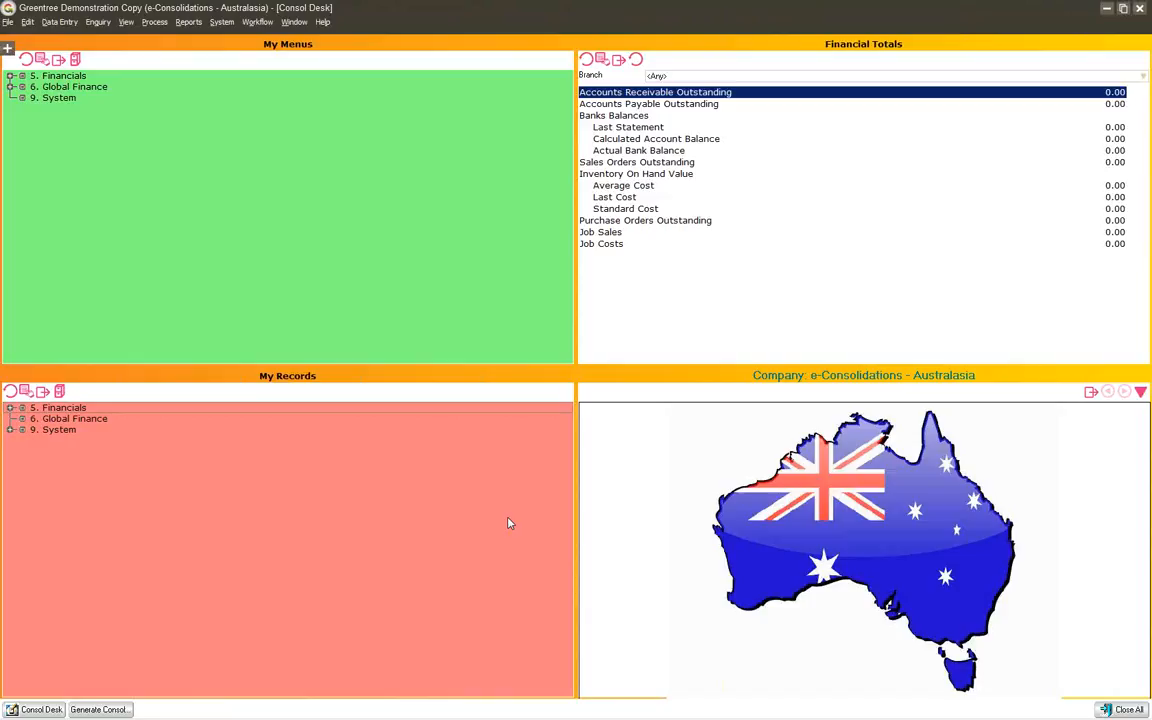
key(alt+Tab)
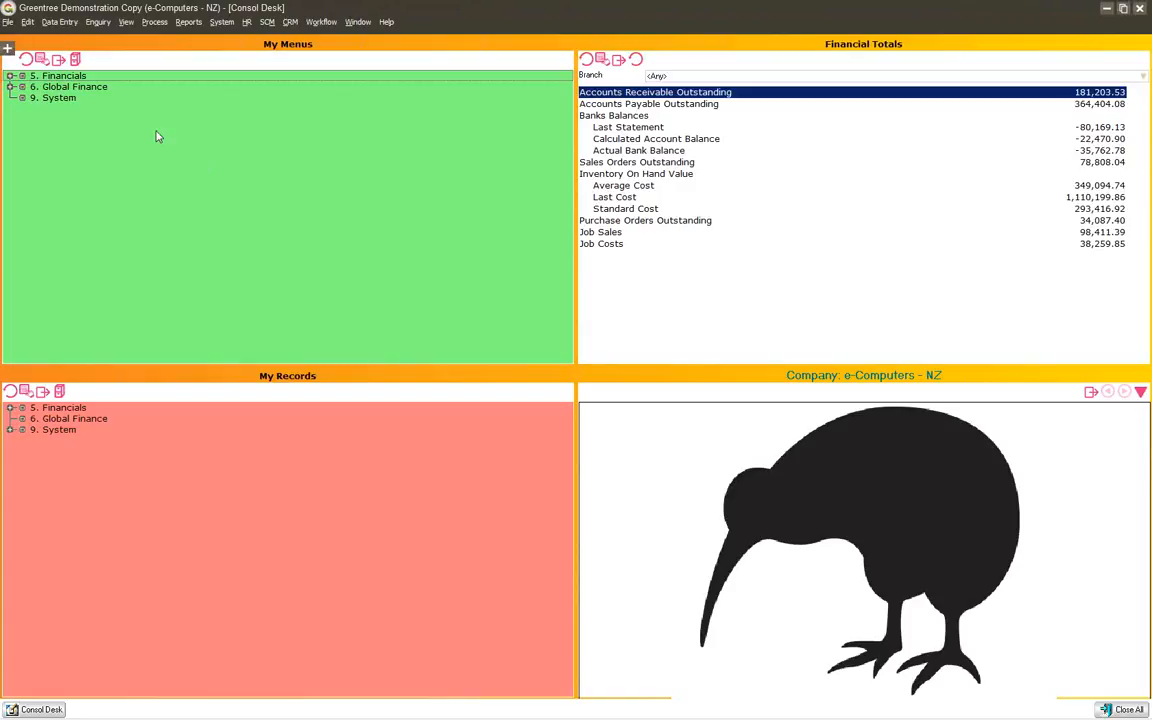
- Review the companies available for changing company, and leave the selection on e-Computers - NZ
click(9, 24)
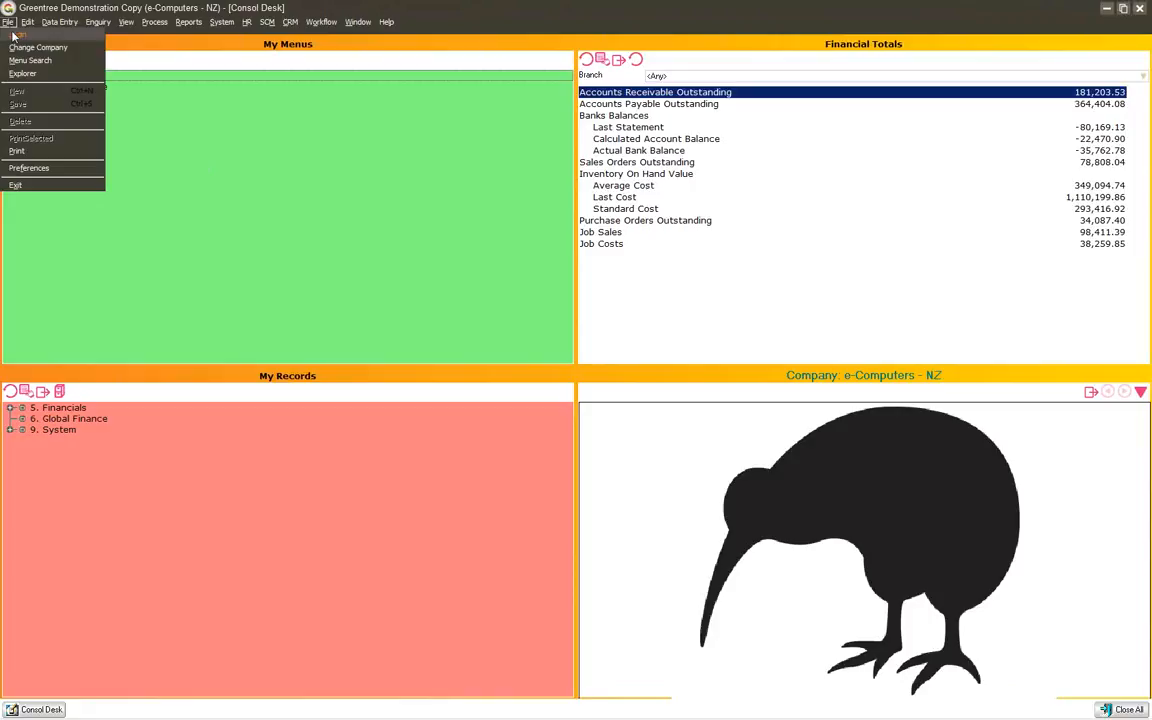
click(30, 47)
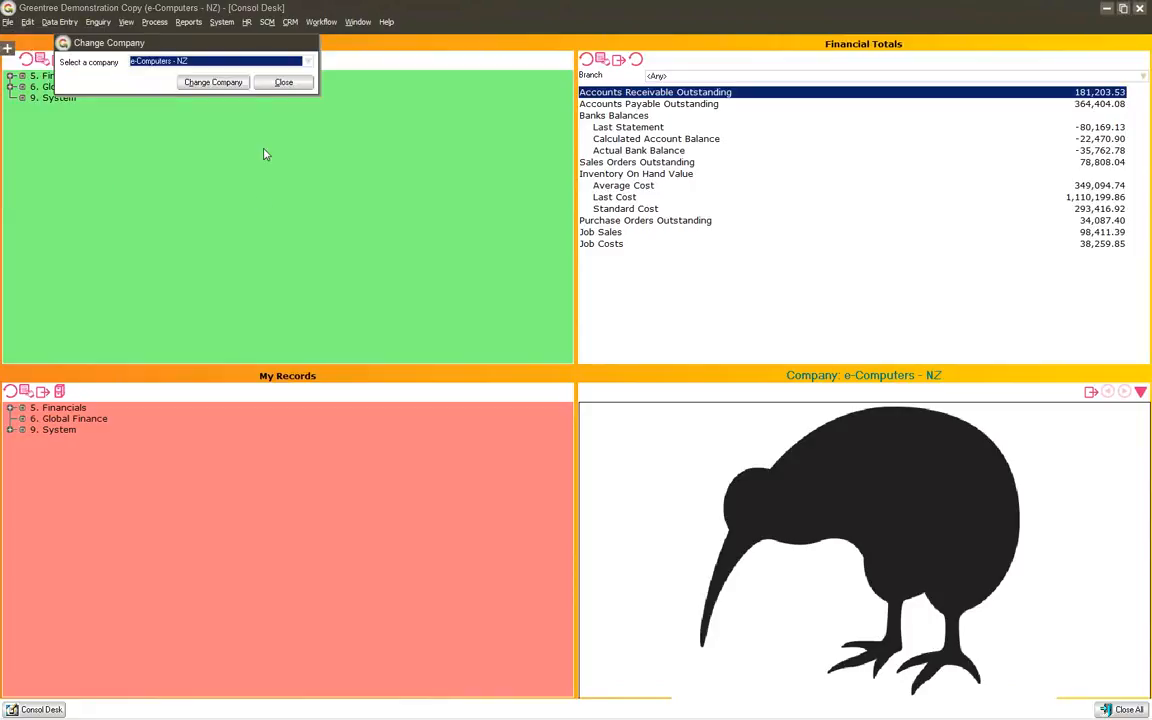
drag(255, 48, 320, 104)
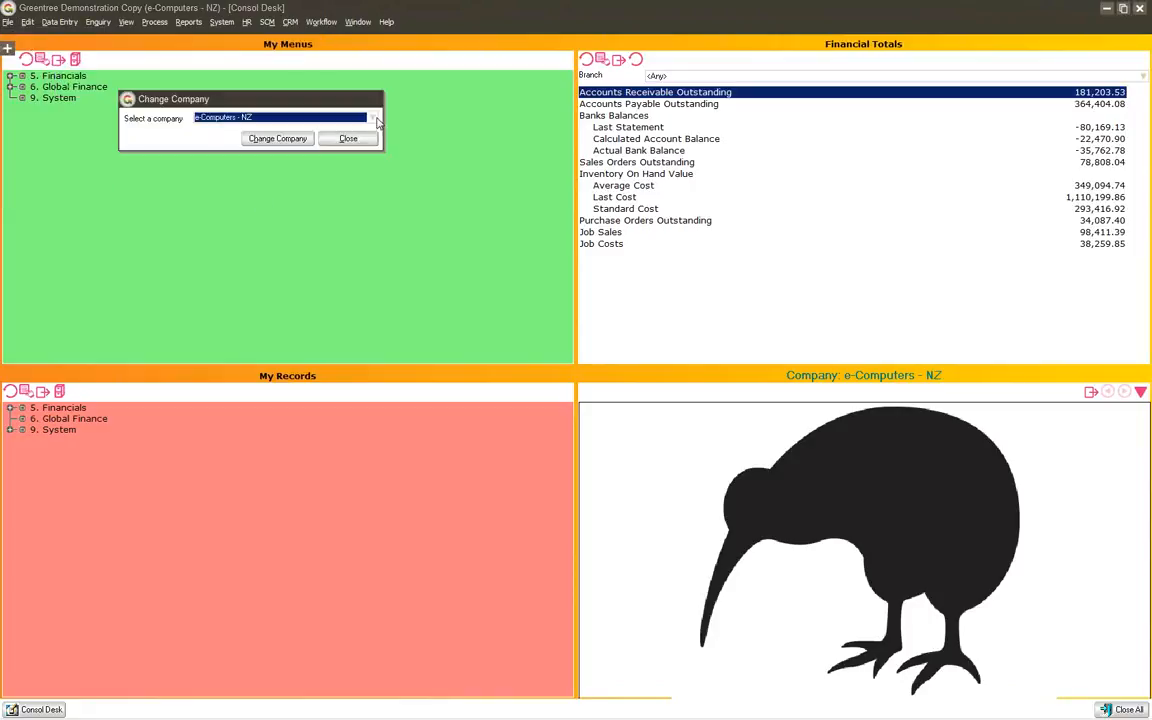
click(366, 119)
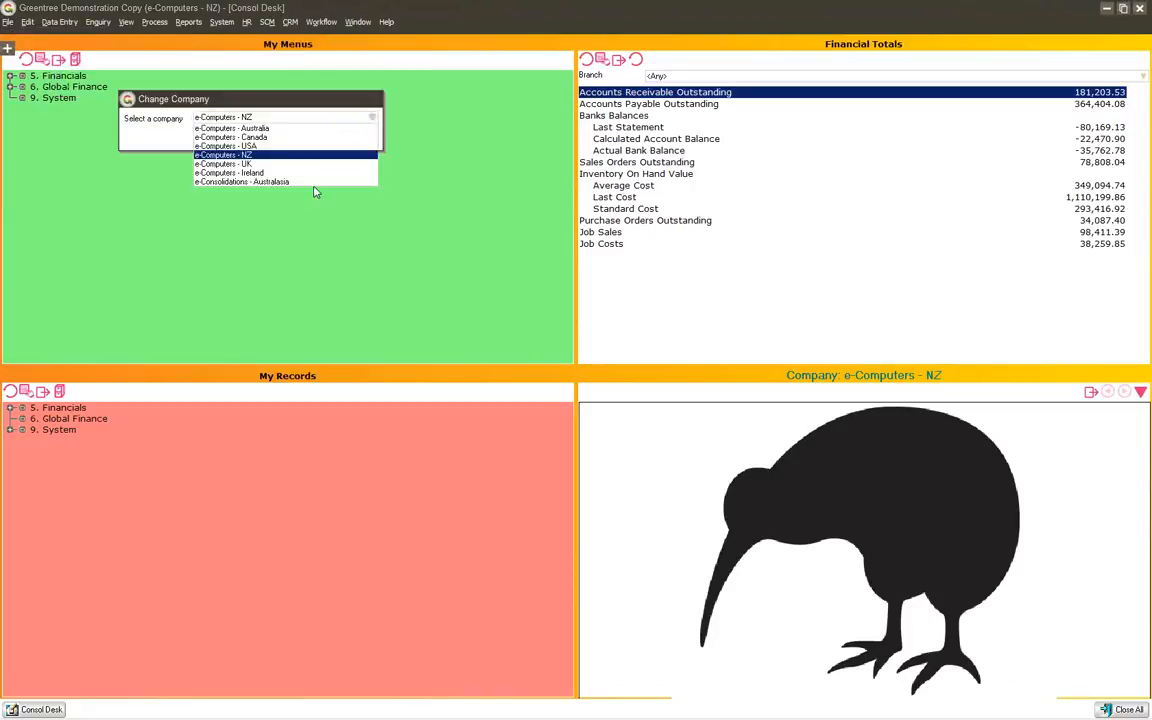
click(311, 101)
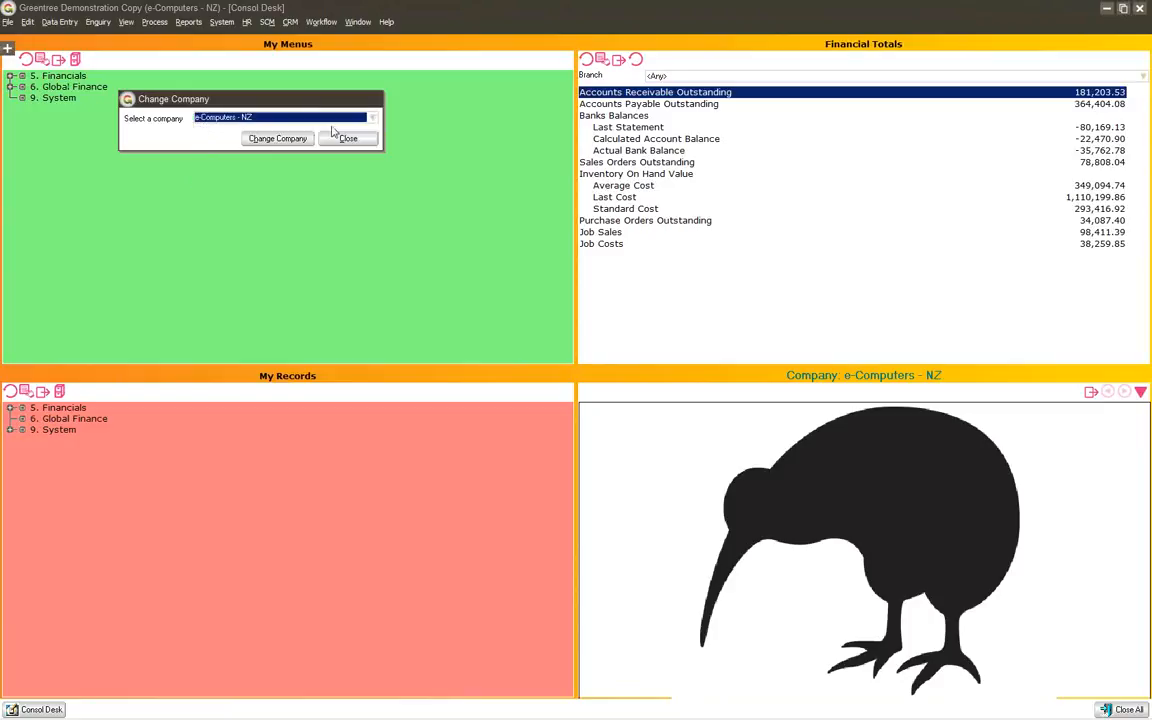
click(345, 139)
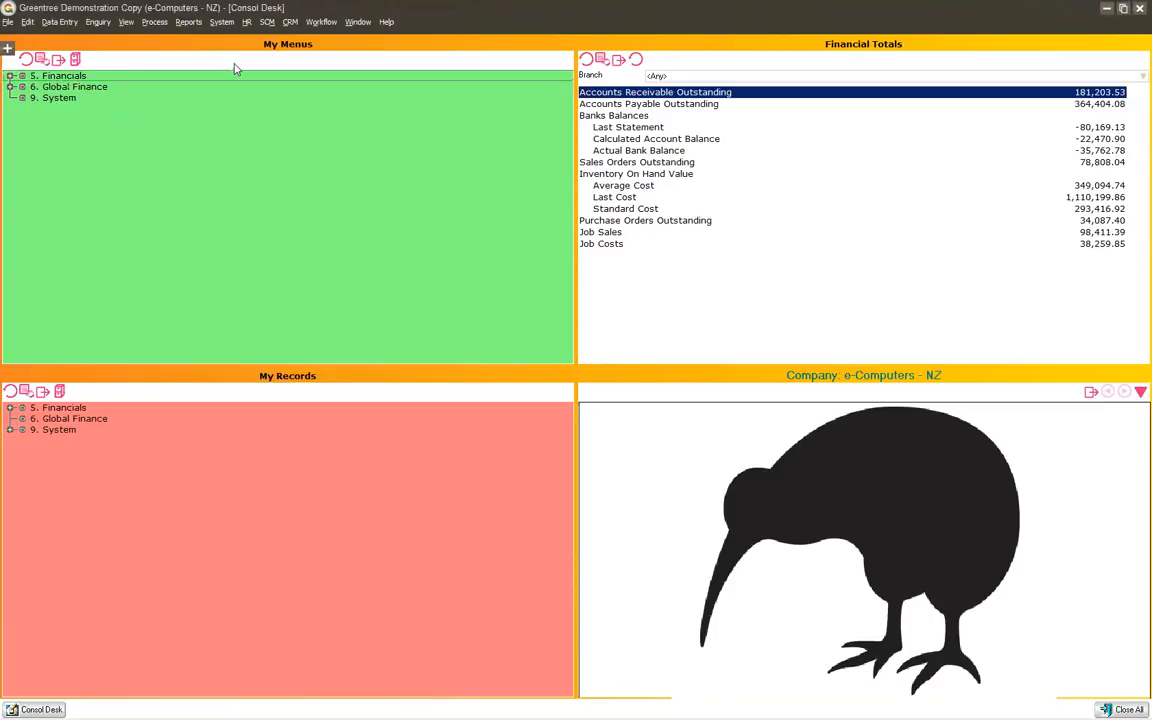
- Open the General Ledger's Inter-Company Maintenance to examine the accounts defined for each target company, and close it
click(222, 22)
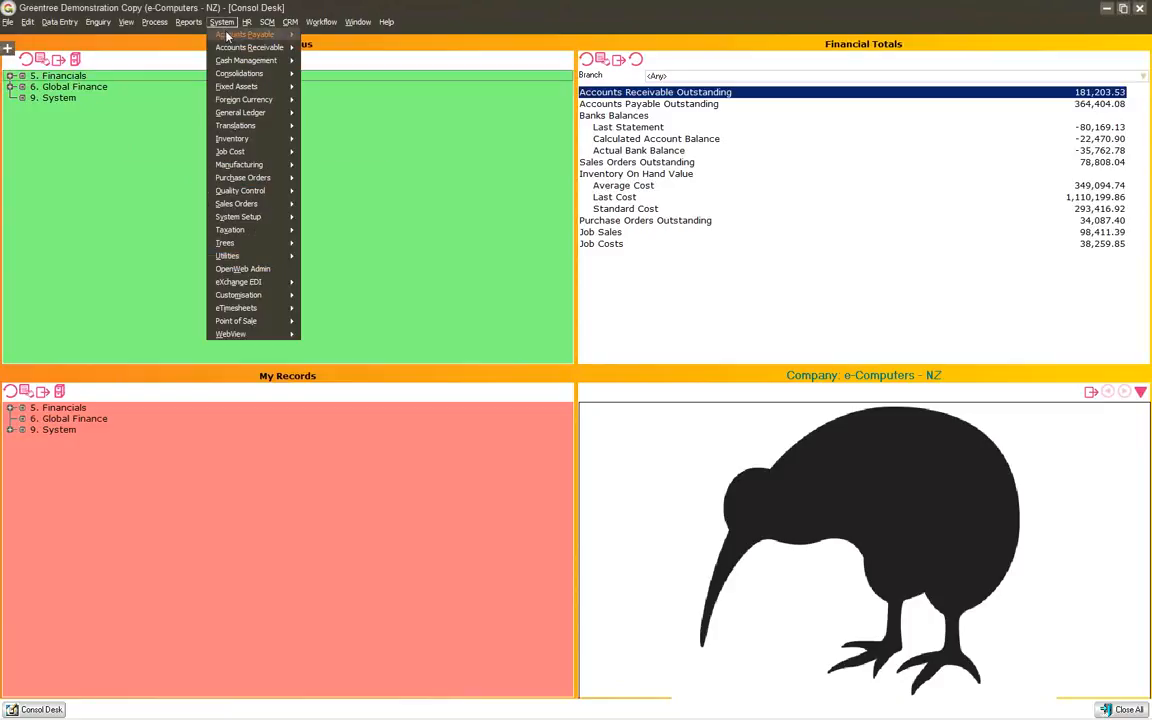
mouse_move(250, 116)
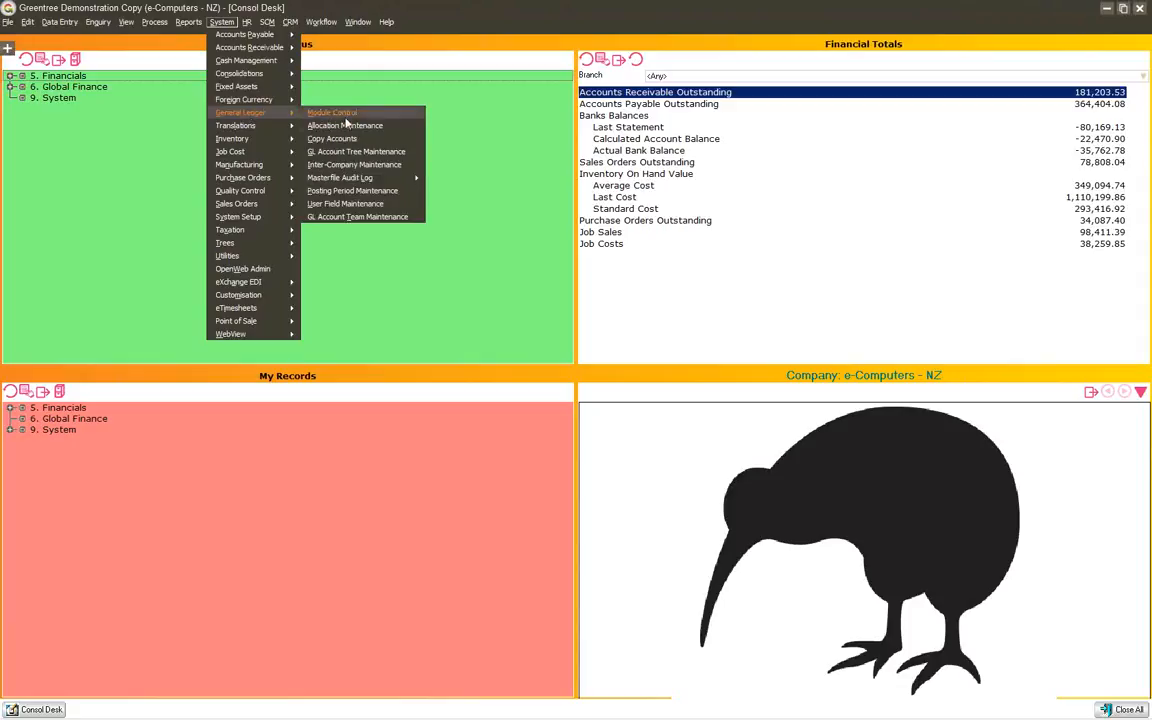
click(359, 166)
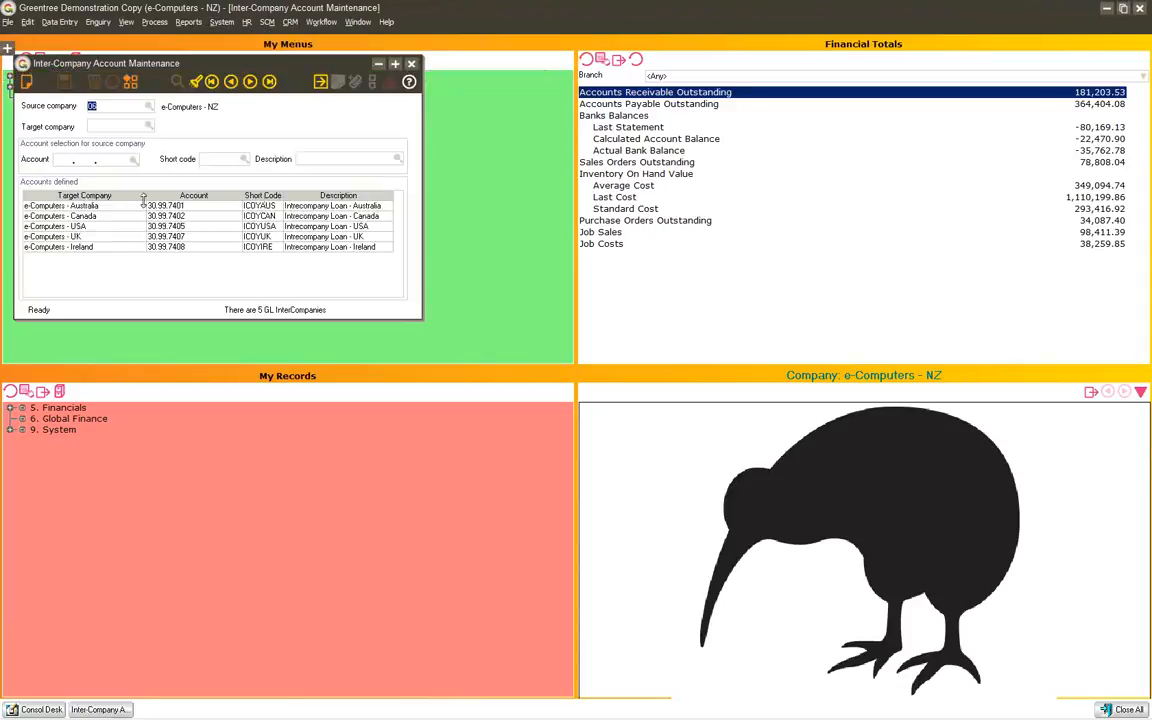
click(414, 65)
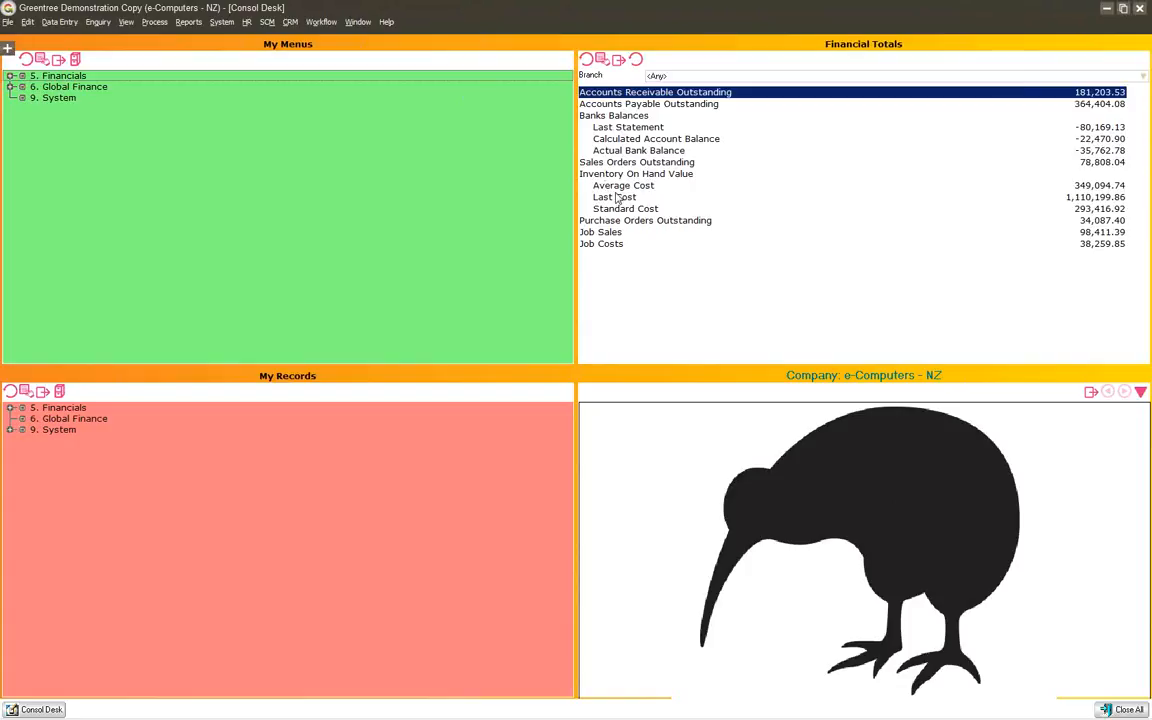
- View the financial totals for branch 02, and reset the branch filter to <Any>
click(760, 76)
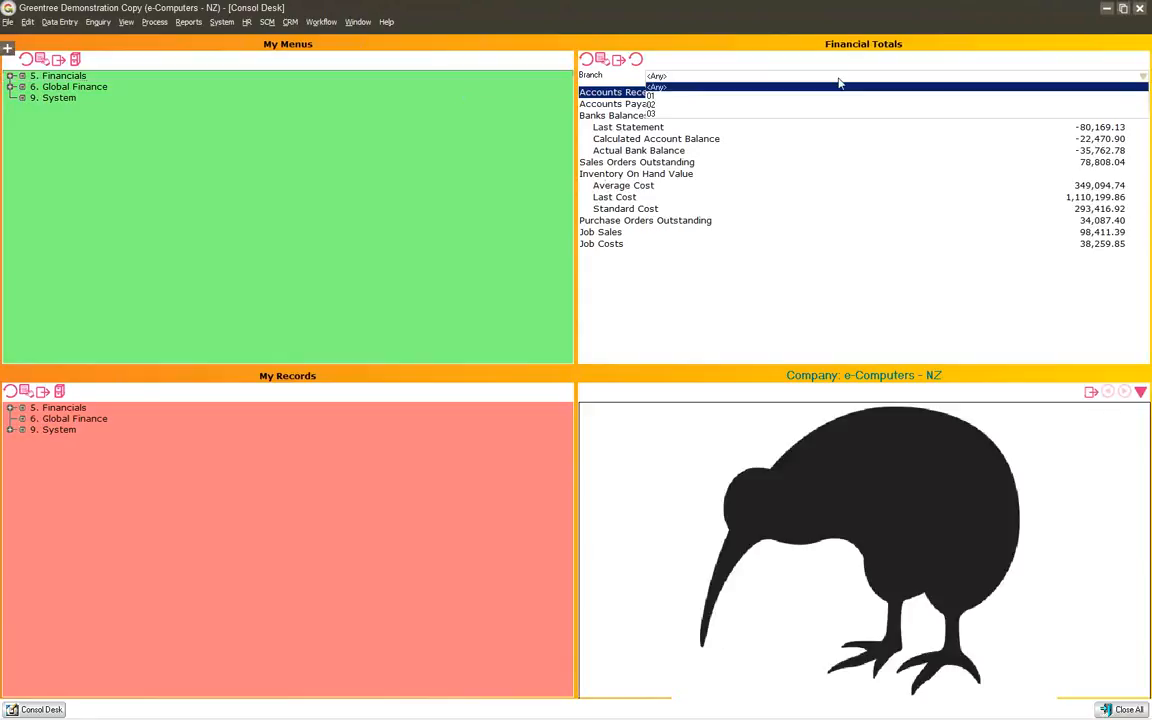
click(651, 96)
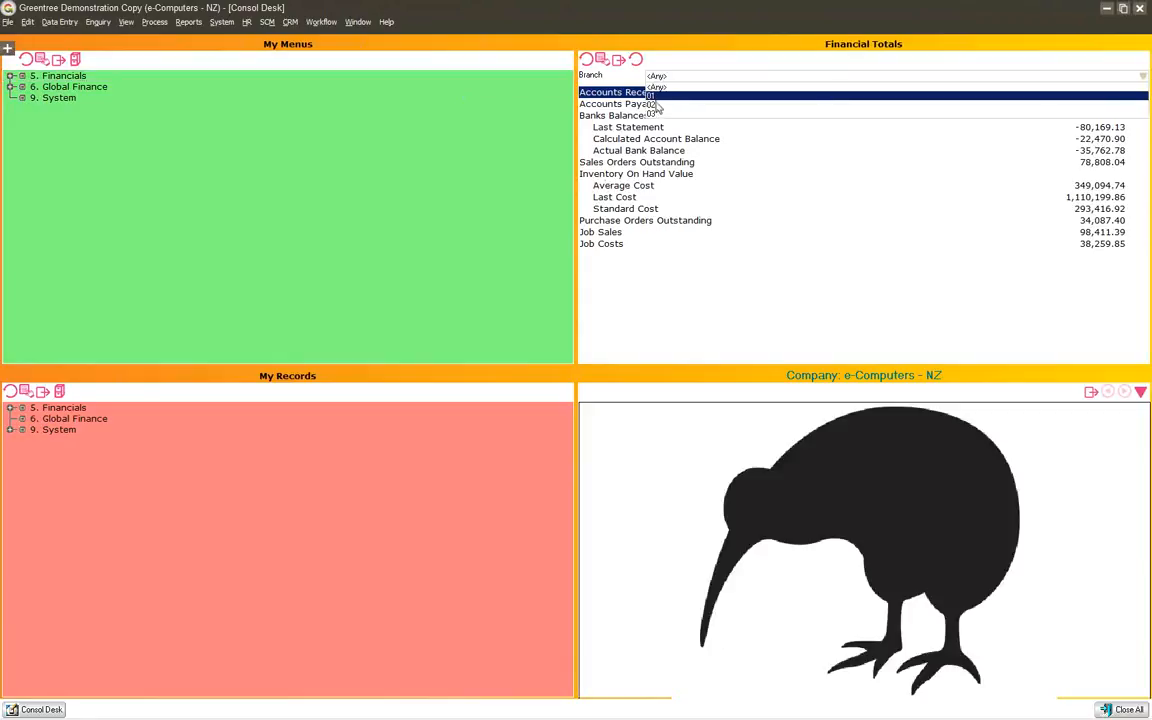
key(Down)
key(Down)
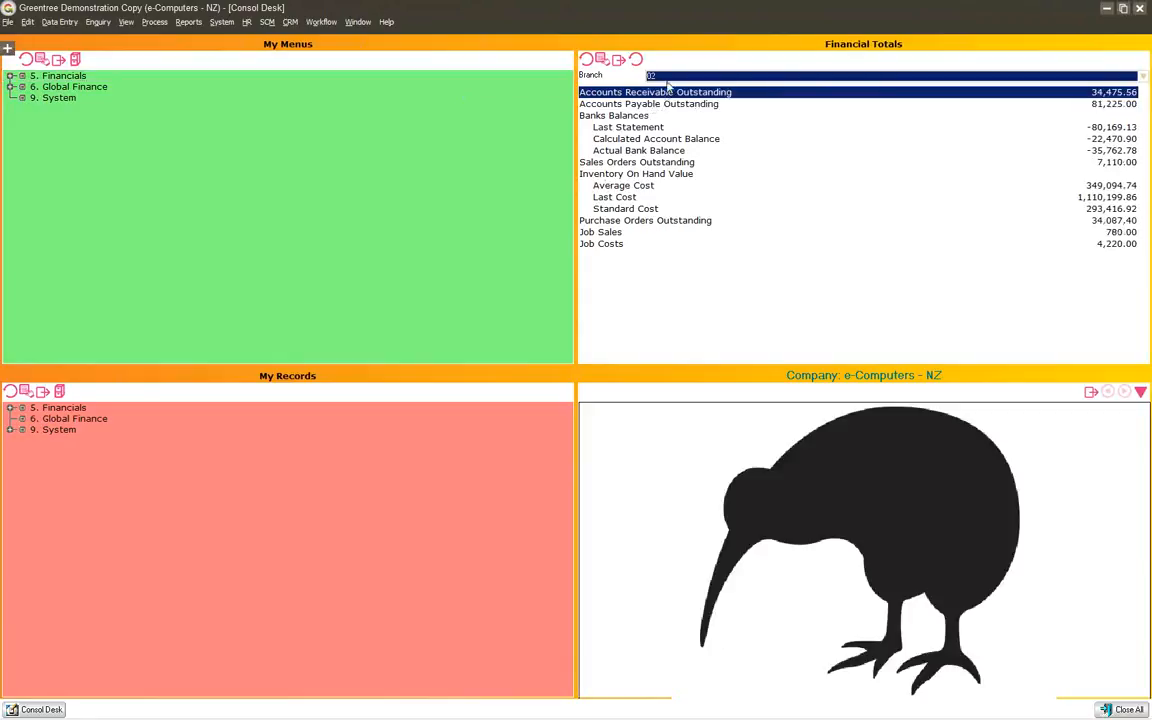
key(Up)
key(Up)
key(Up)
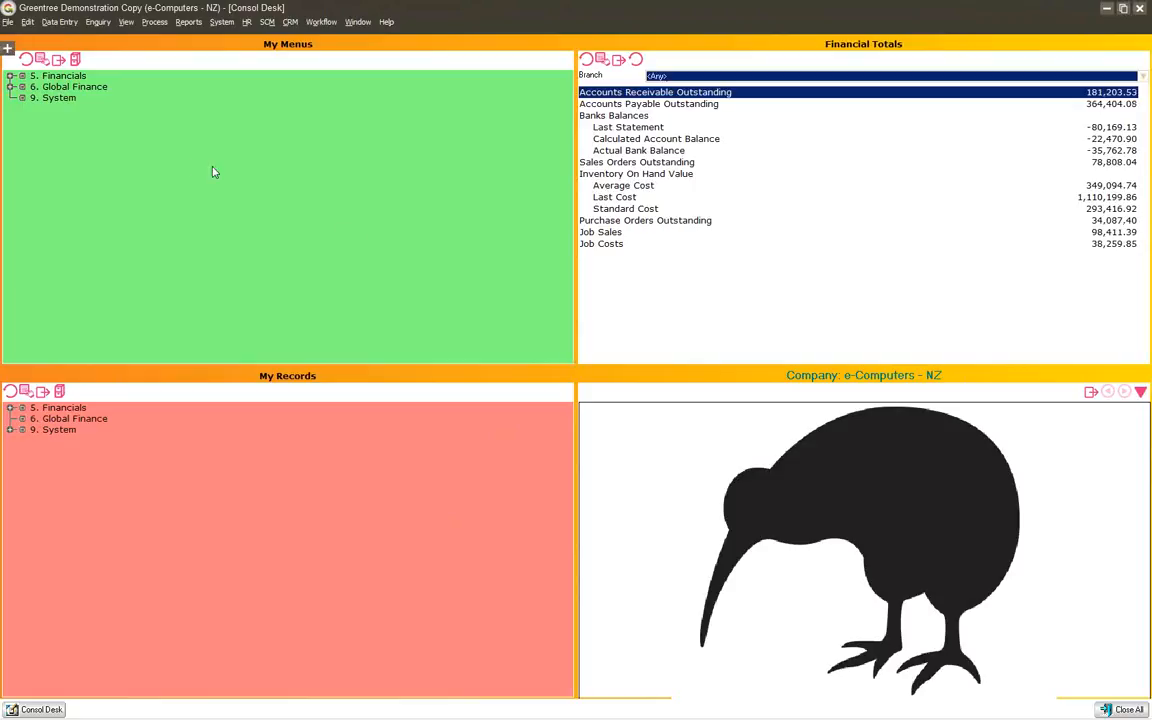
- Expand Global Finance in My Menus and look over its consolidation and translation entries alongside the System functions
click(10, 87)
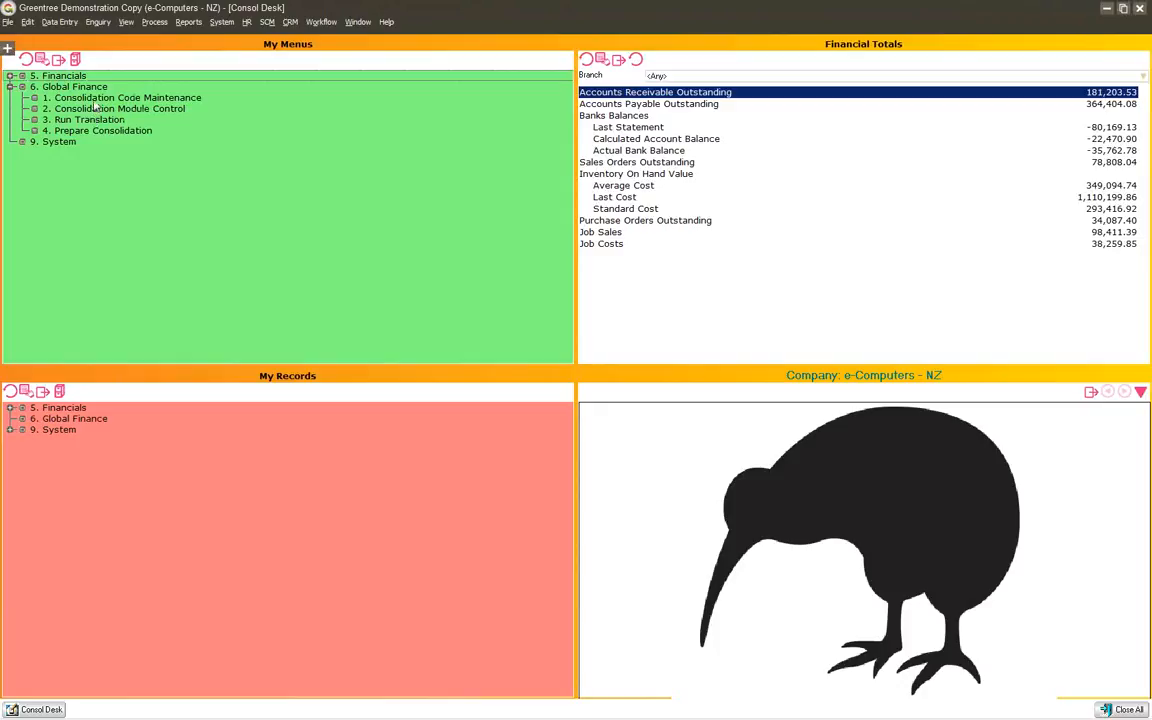
click(99, 100)
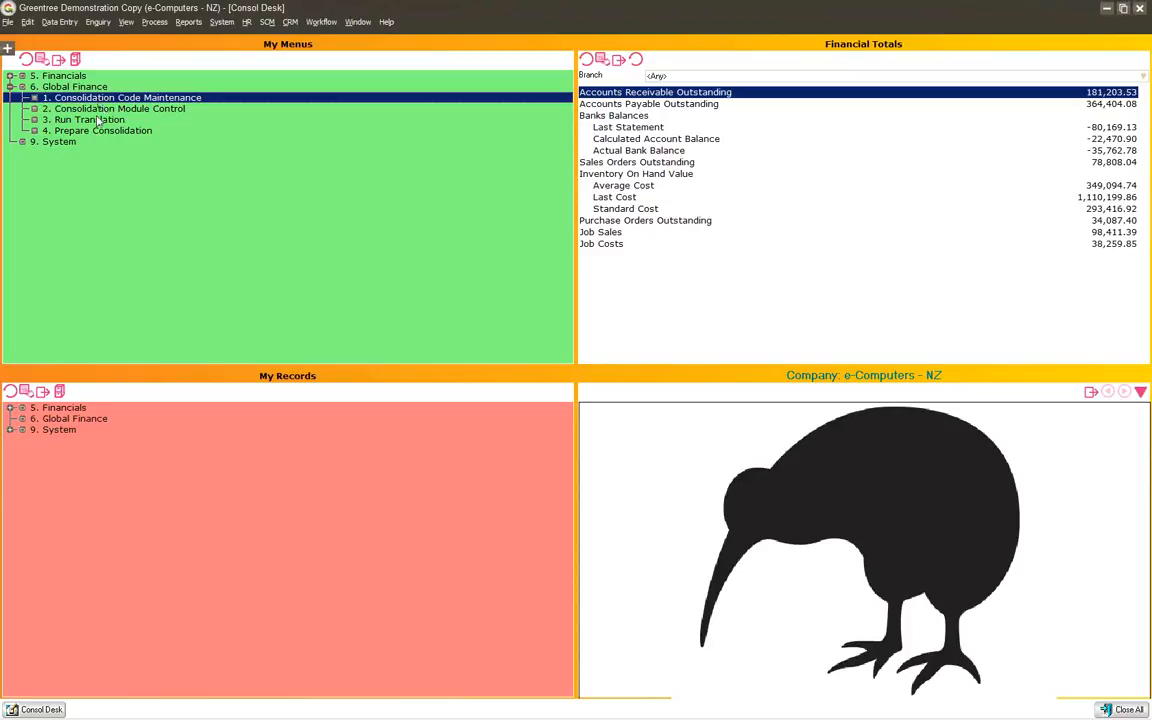
click(221, 22)
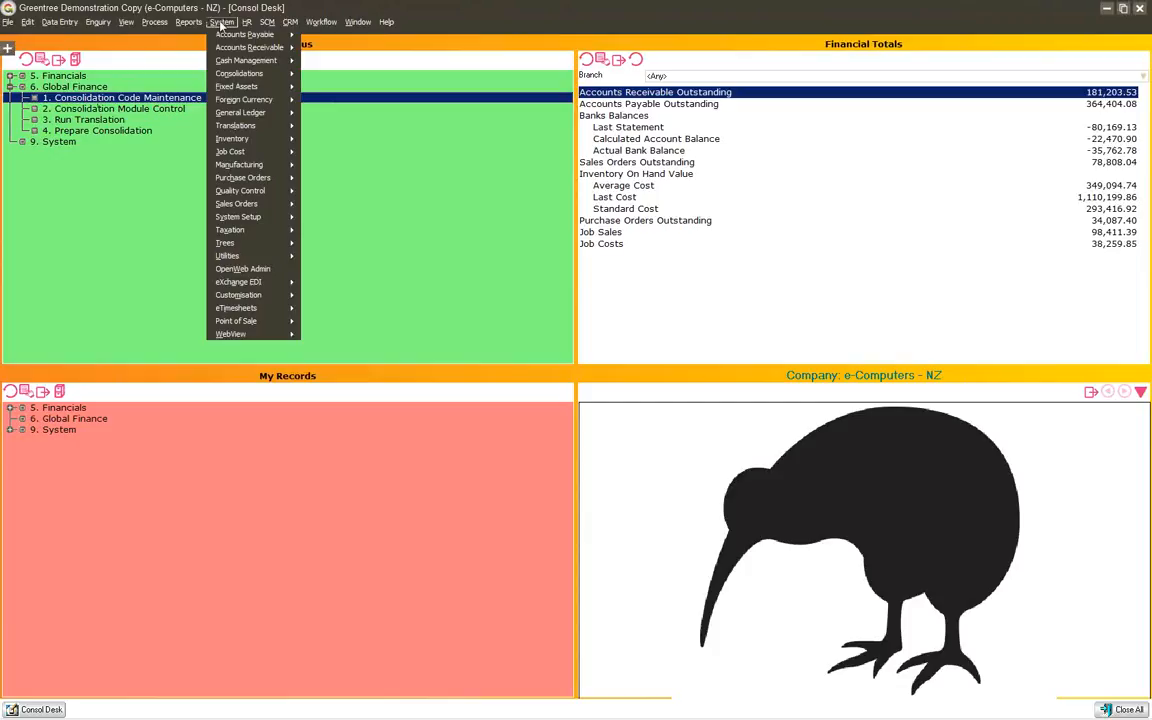
mouse_move(237, 86)
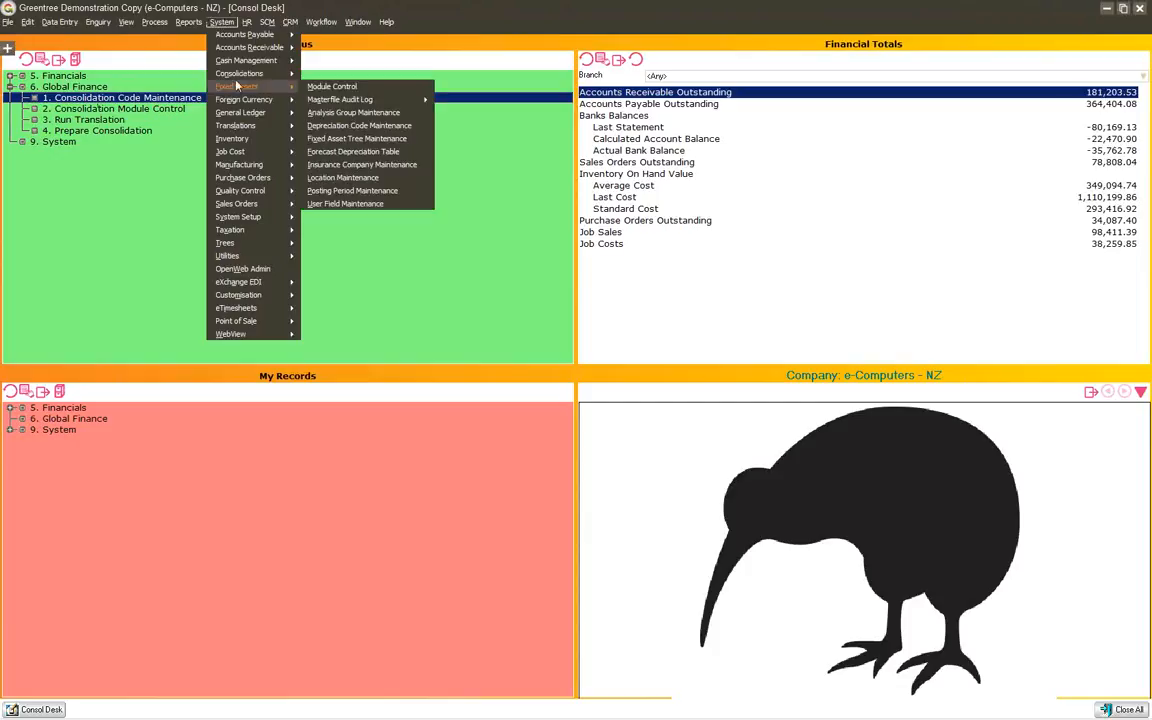
click(76, 109)
click(81, 120)
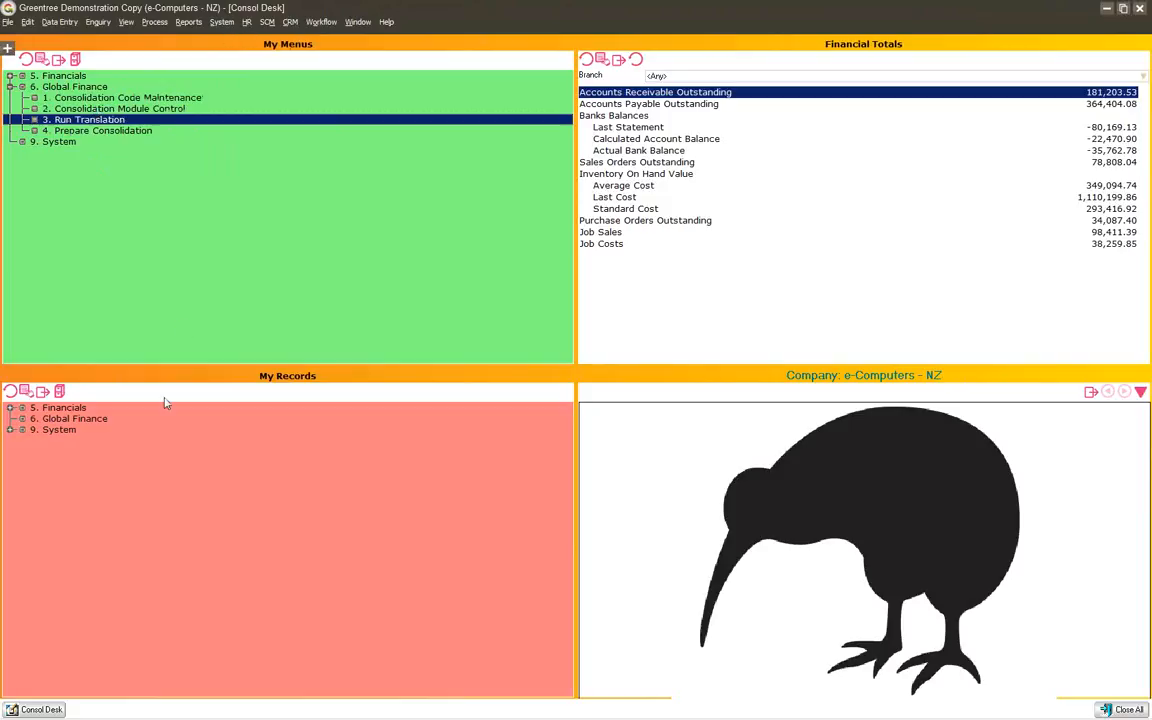
- Expand Financials in My Records and select the GL account 20.10.2010 COGS-Hardware
click(75, 419)
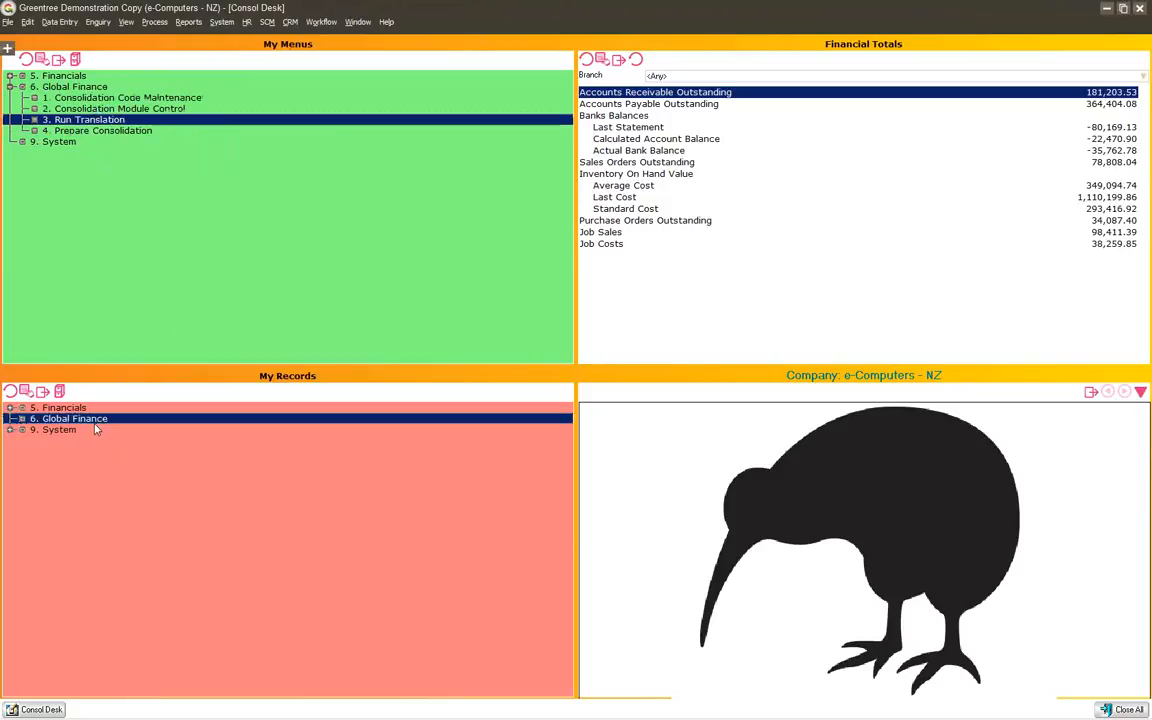
click(10, 408)
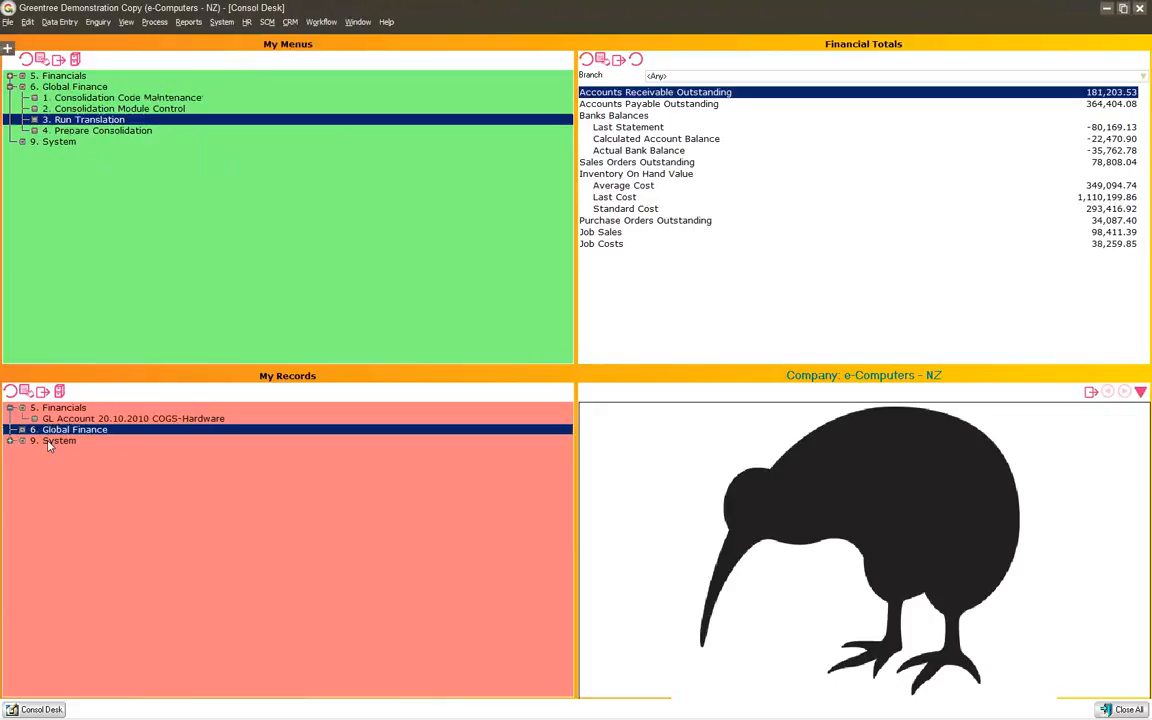
click(105, 419)
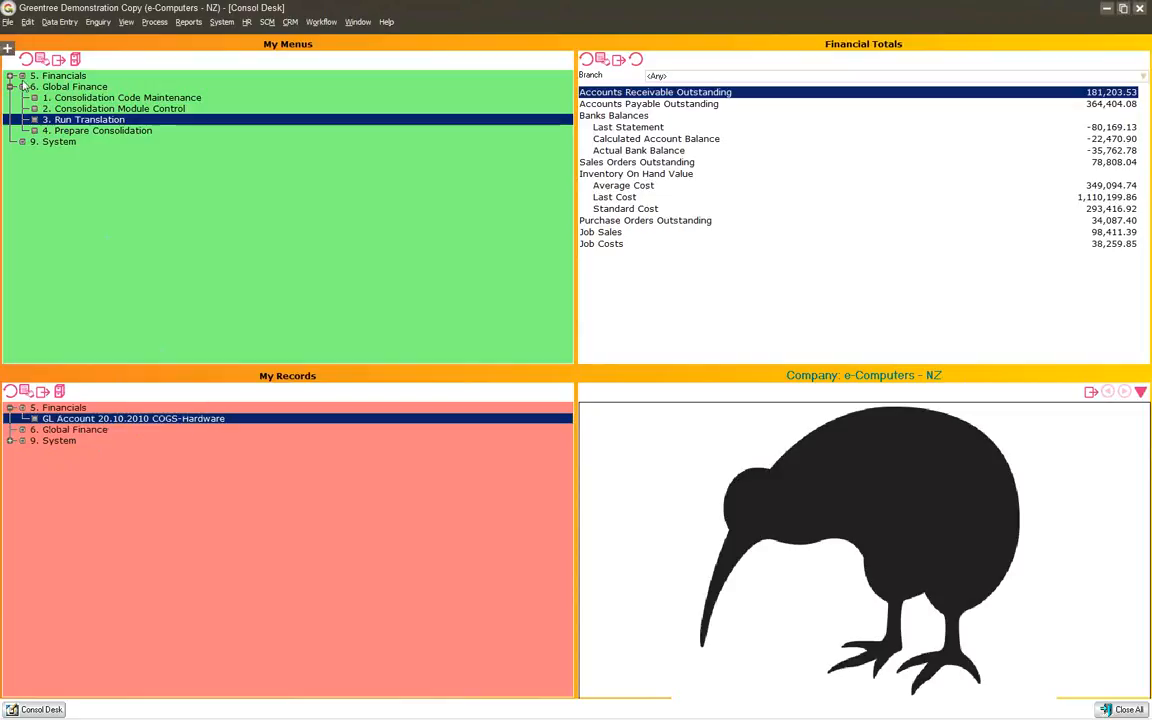
- View a blank GL Account Maintenance form from My Menus and the saved COGS-Hardware account from My Records, closing each one
click(10, 76)
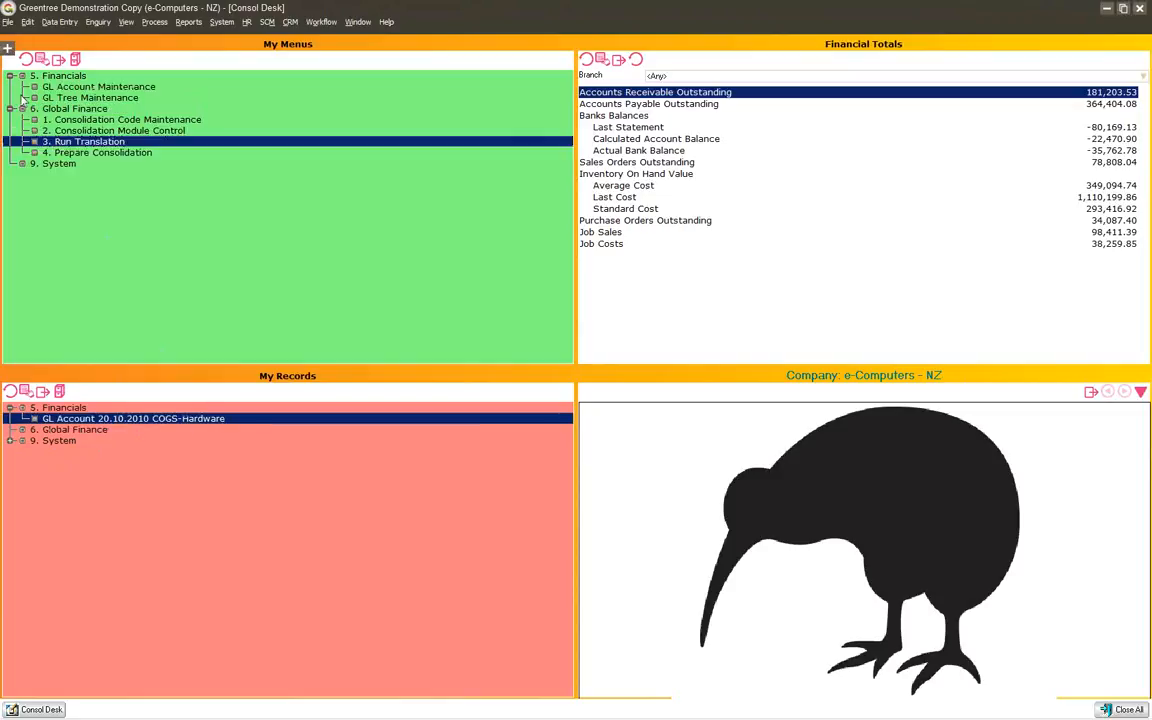
double_click(108, 87)
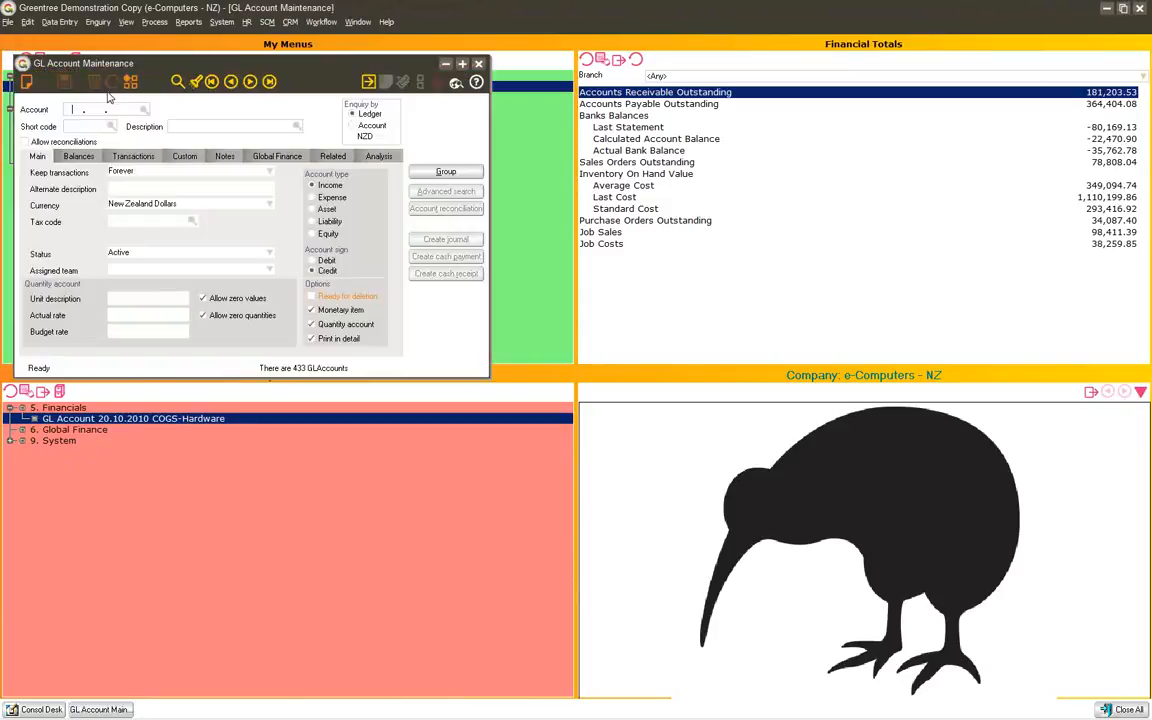
click(478, 63)
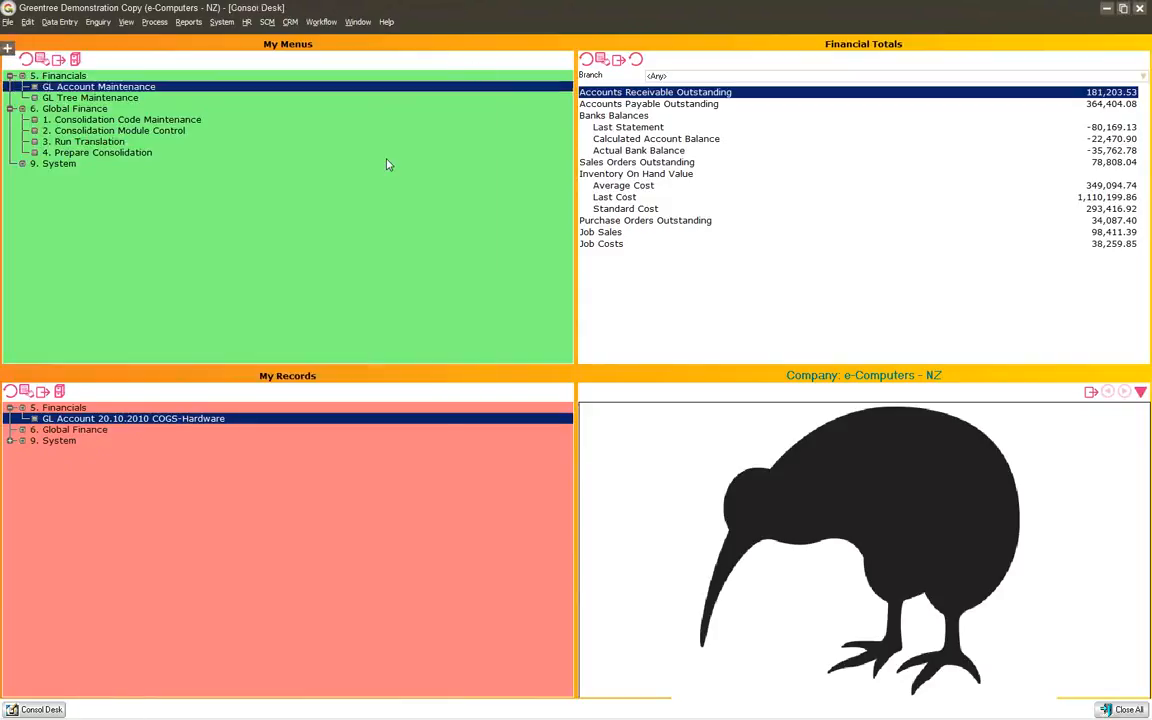
double_click(139, 424)
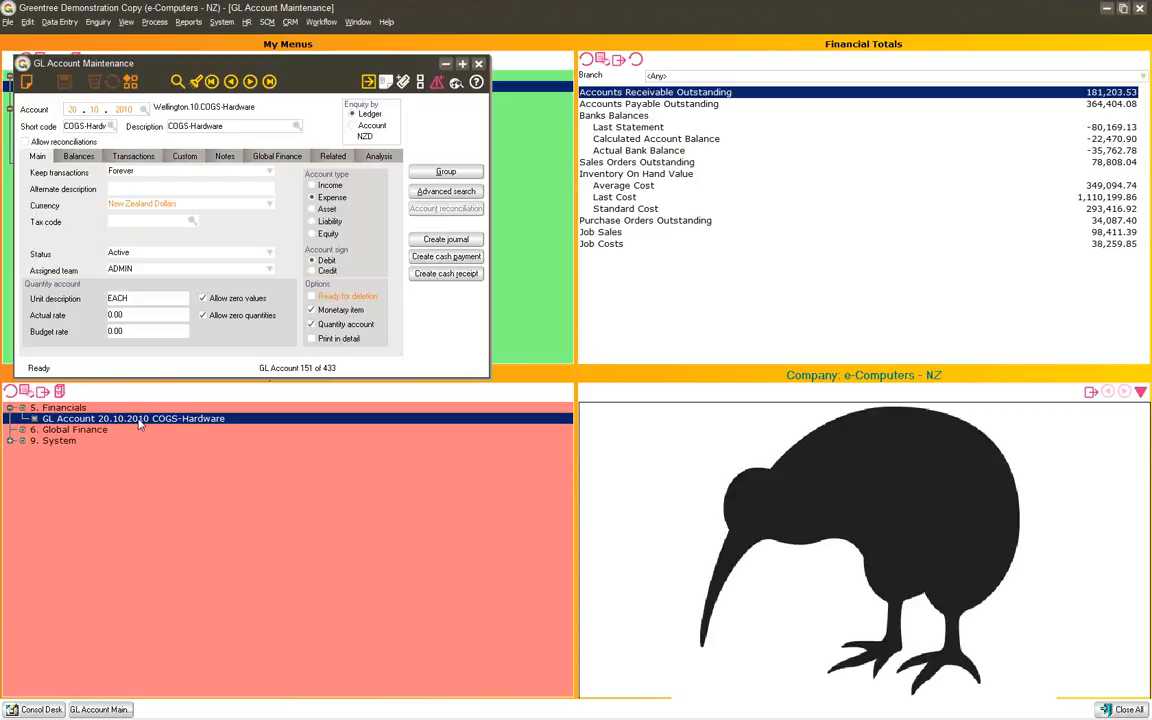
click(479, 65)
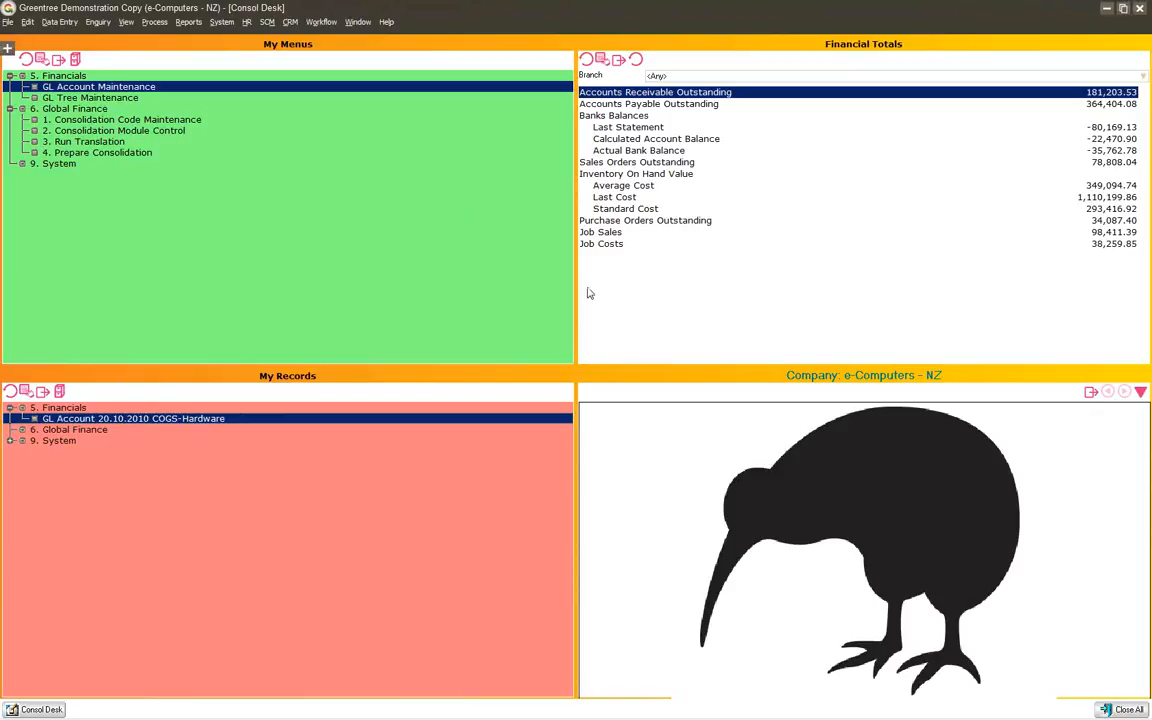
- Open Consolidation Code Maintenance, load the AUS code and examine its consolidation level and the companies in its structure
double_click(125, 121)
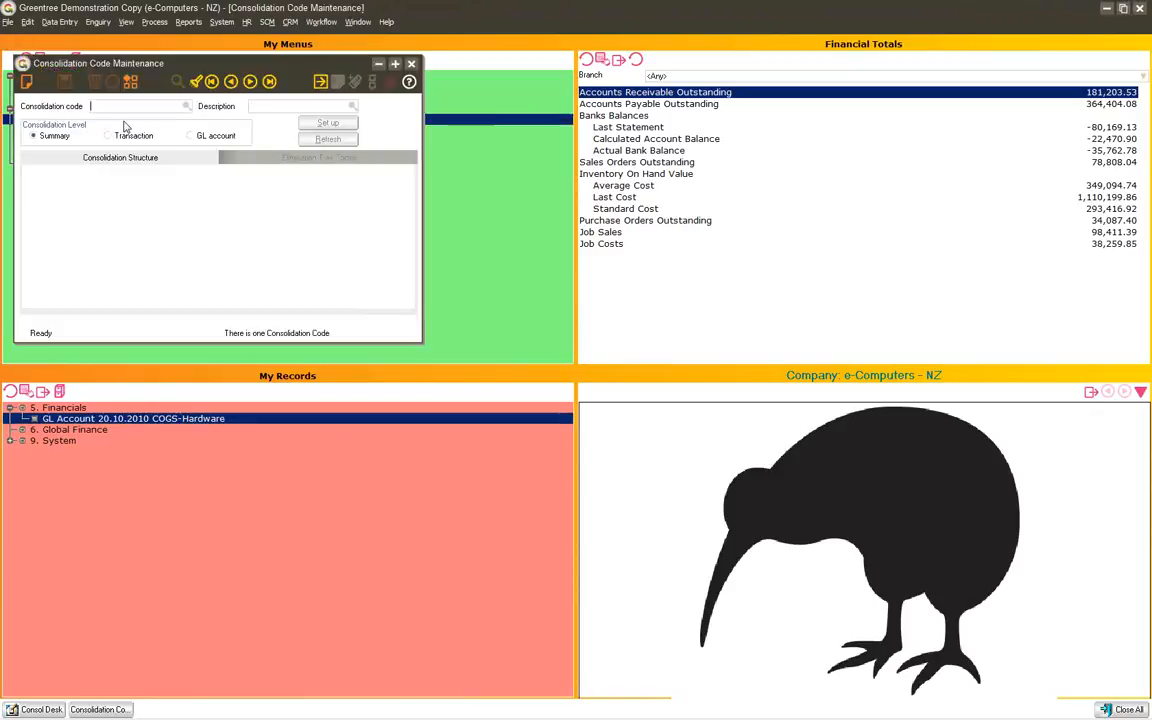
click(195, 83)
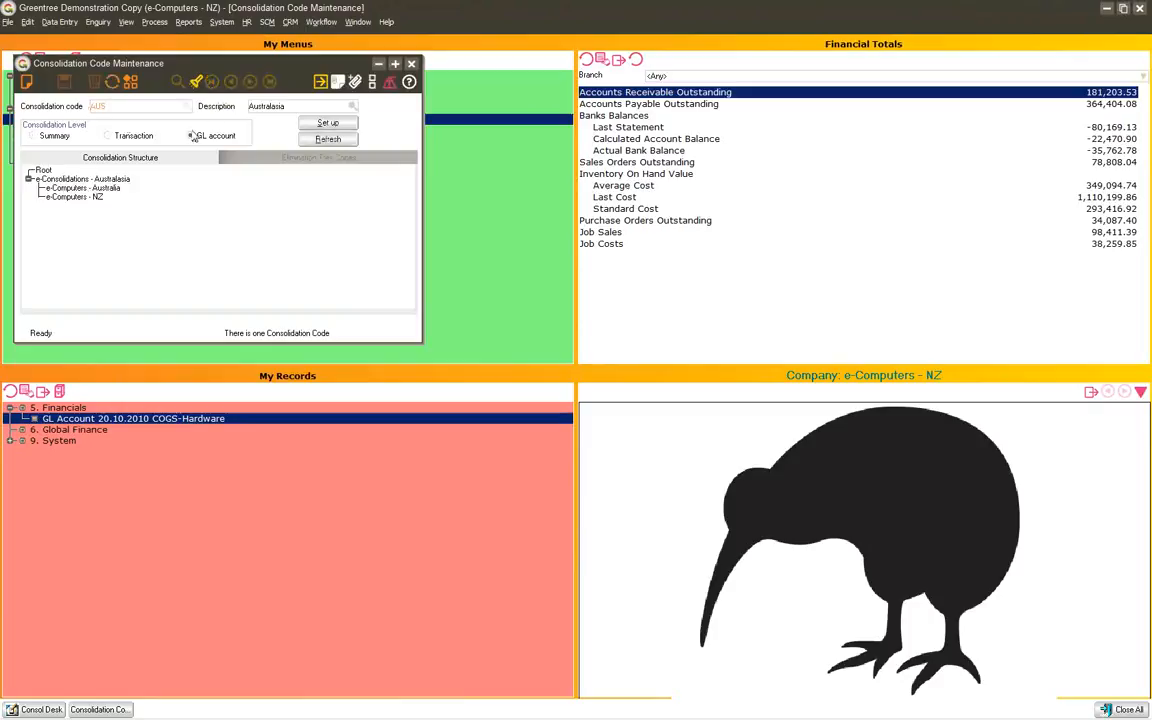
click(122, 106)
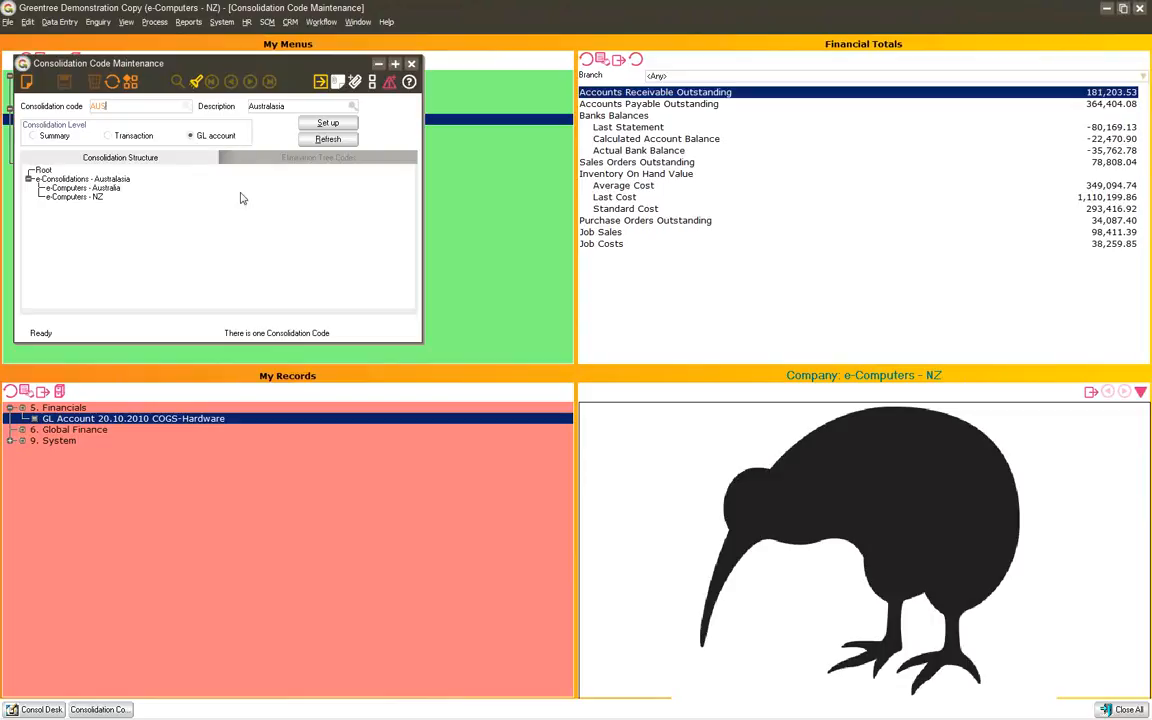
click(77, 180)
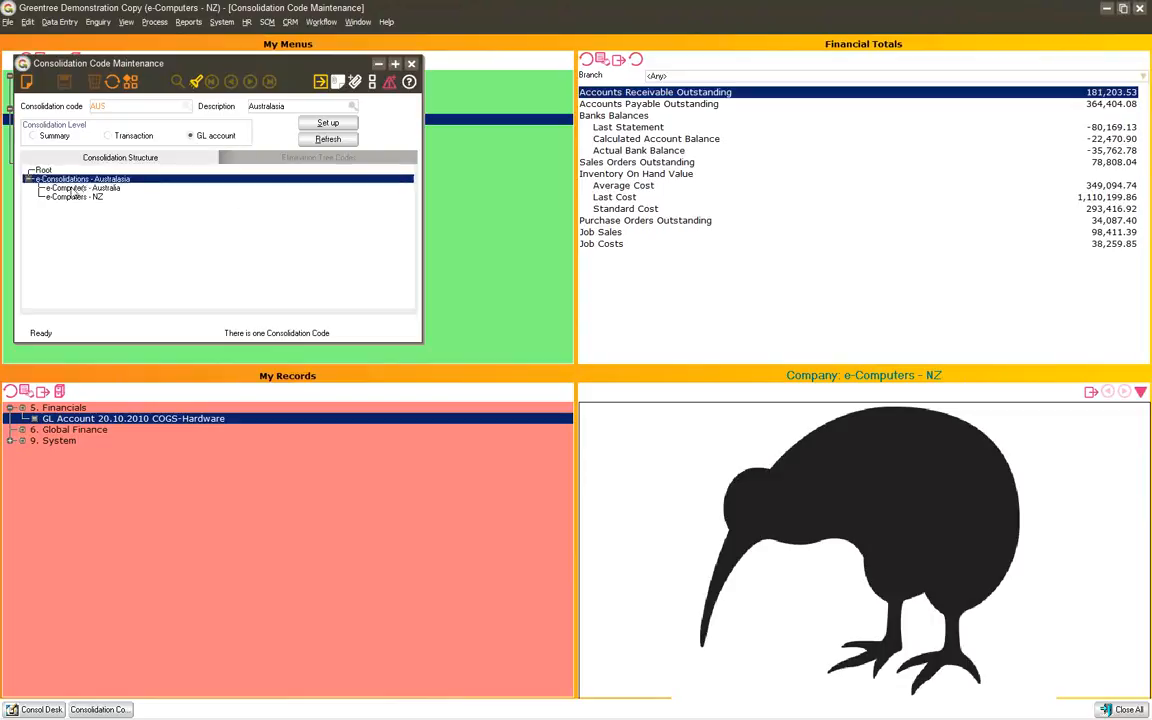
click(77, 188)
click(85, 198)
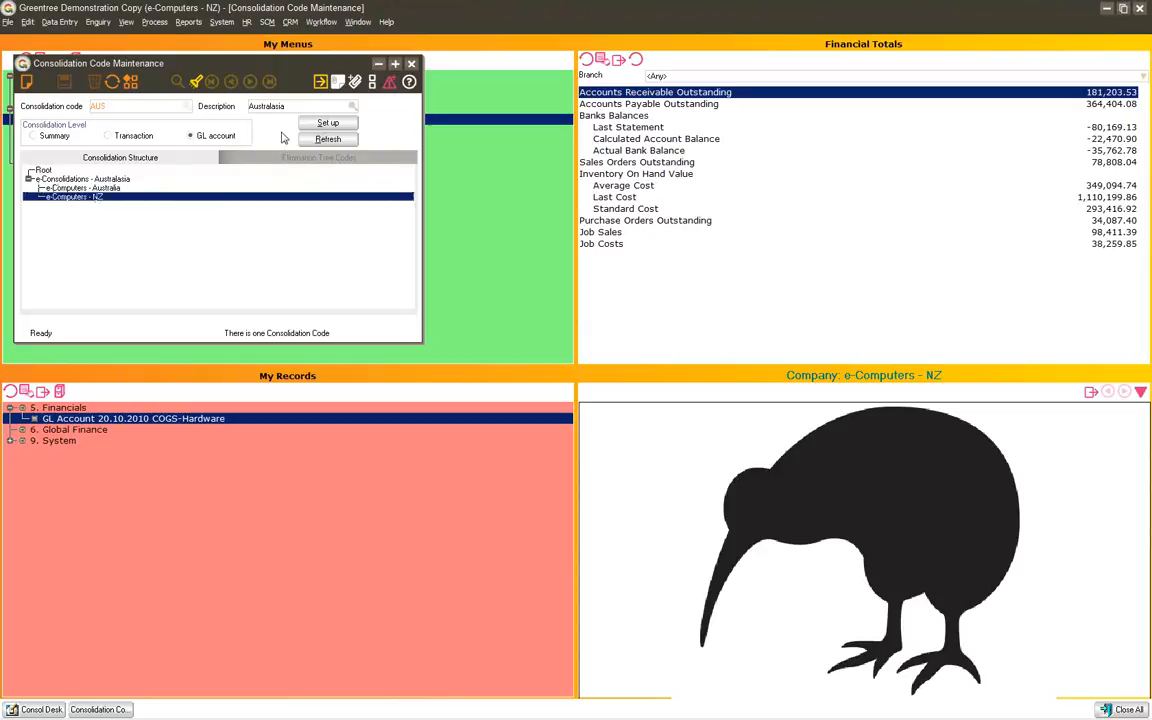
- Open the company mapping setup for e-Computers - NZ under AUS and display its account mapping list in an enlarged window
click(327, 122)
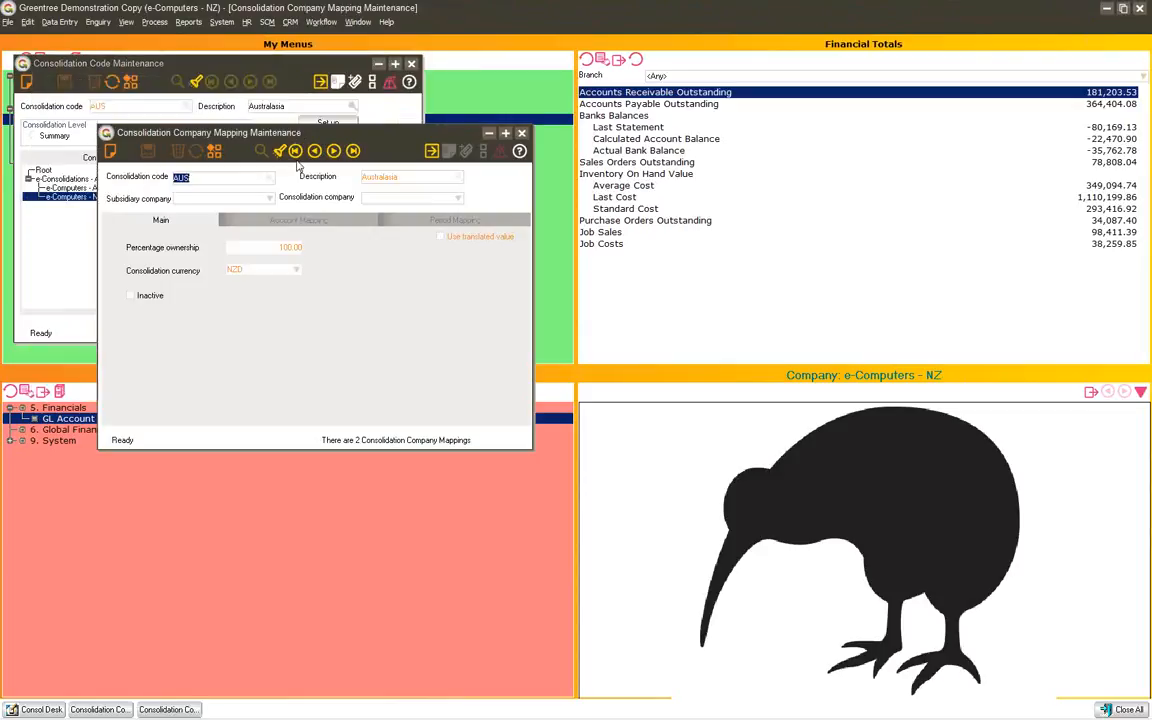
click(352, 150)
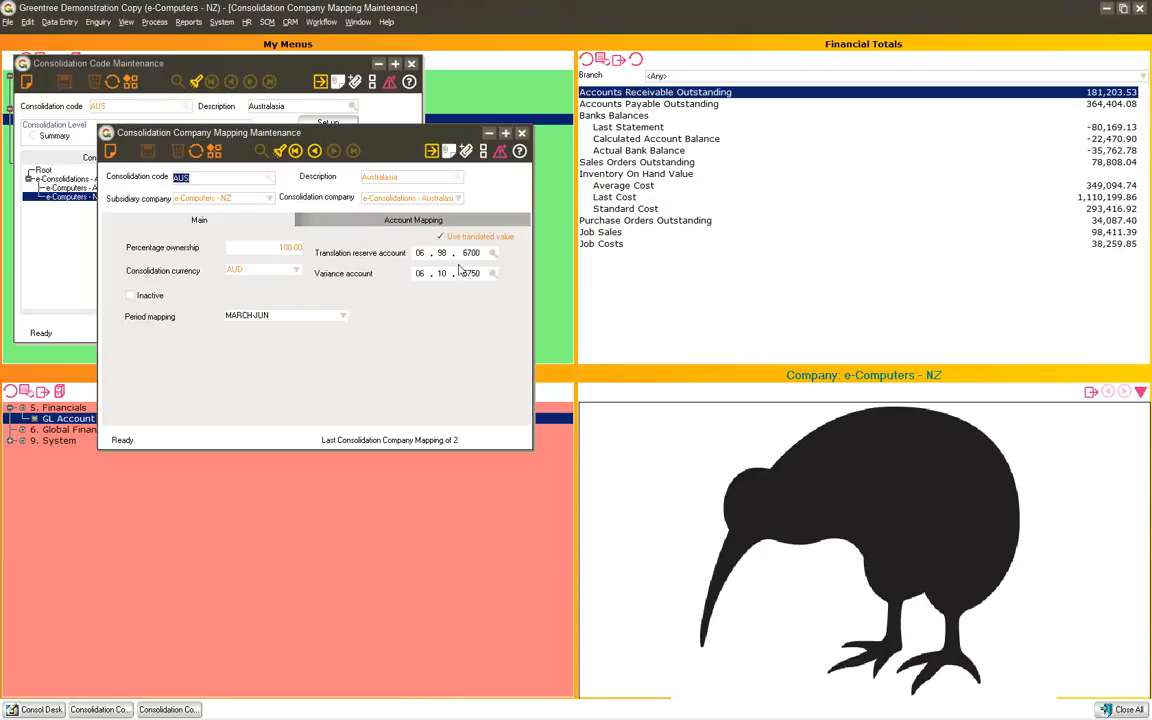
click(340, 224)
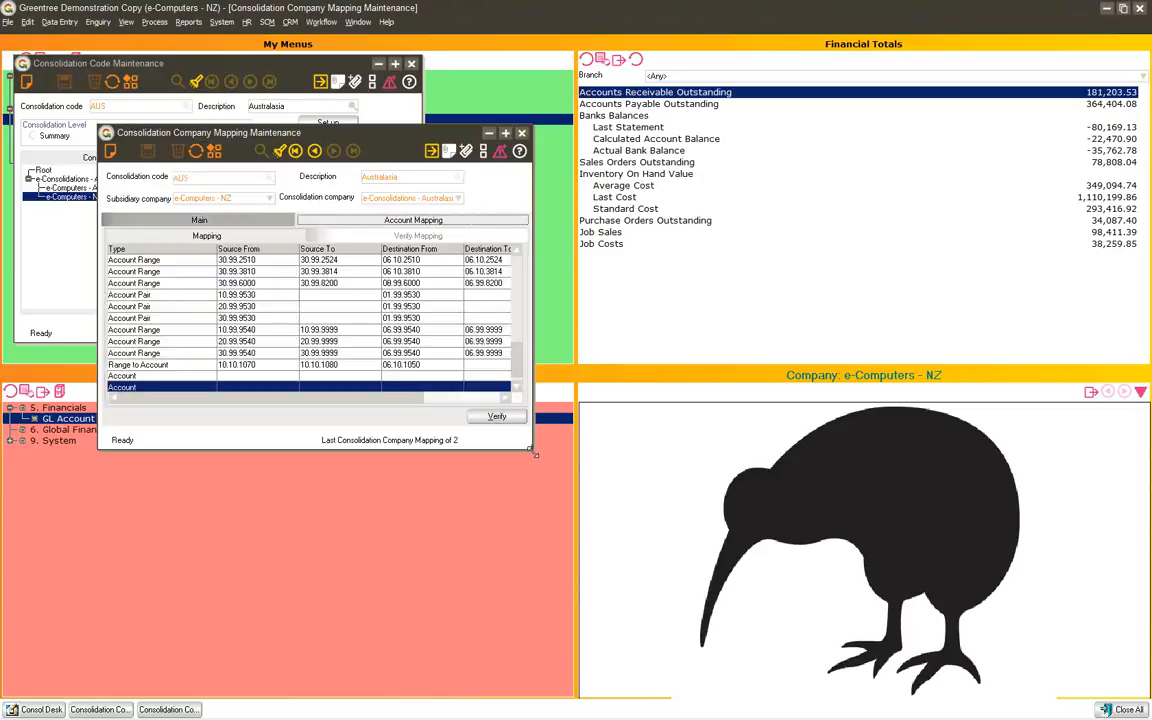
drag(533, 454, 757, 649)
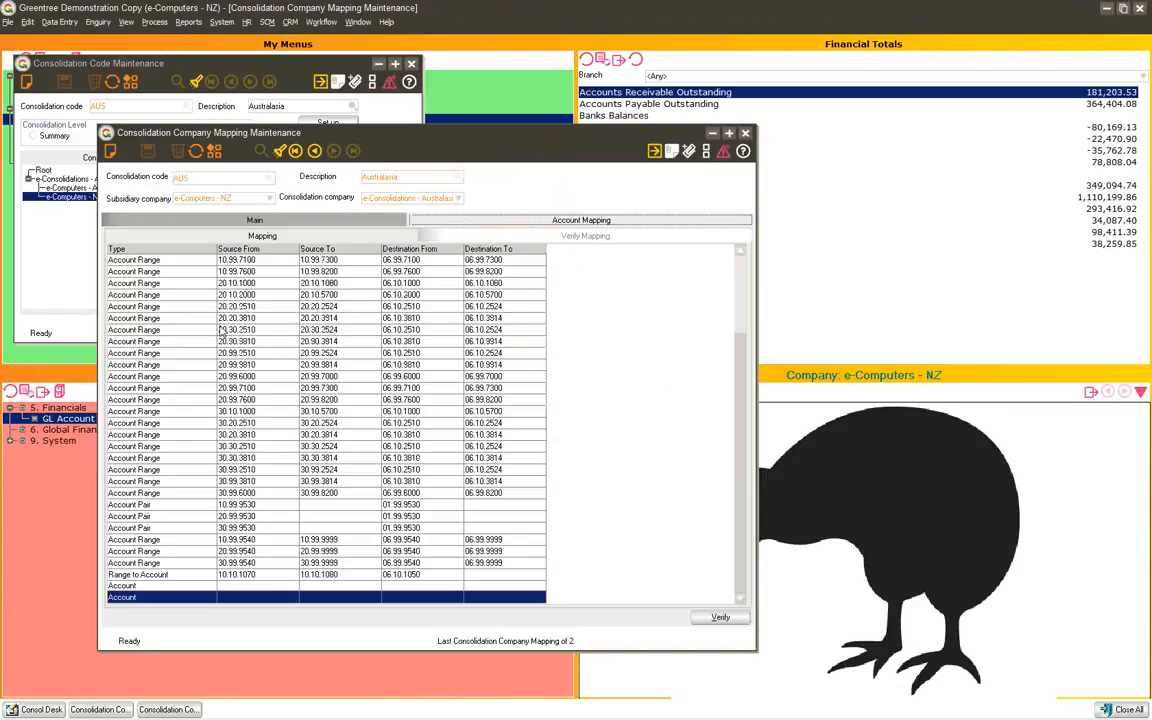
drag(742, 361, 745, 273)
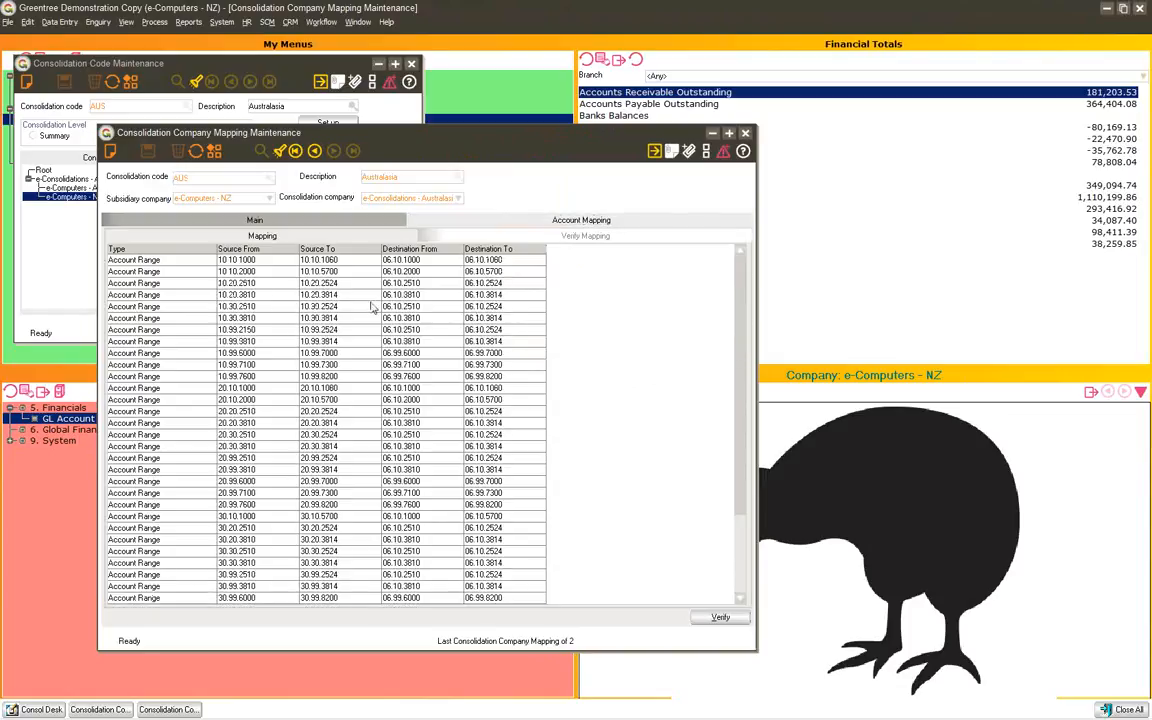
- Examine the account range, account pair and range-to-account mapping lines, then close the company mapping and consolidation code windows
click(259, 284)
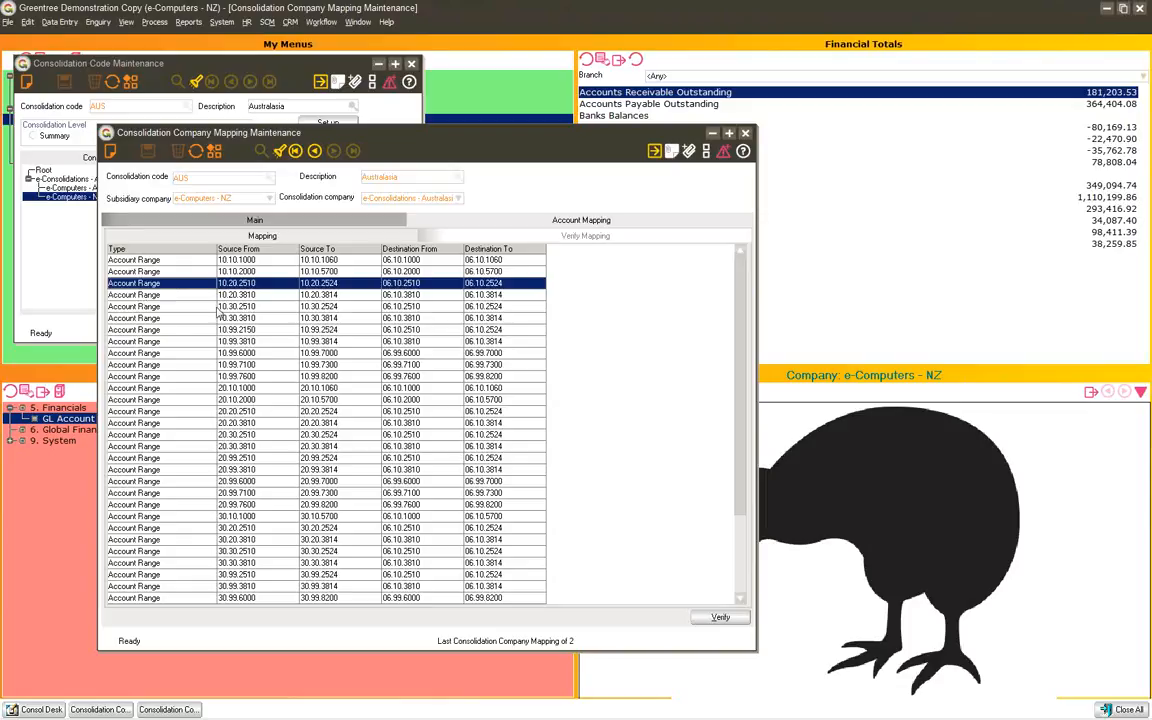
drag(740, 360, 756, 437)
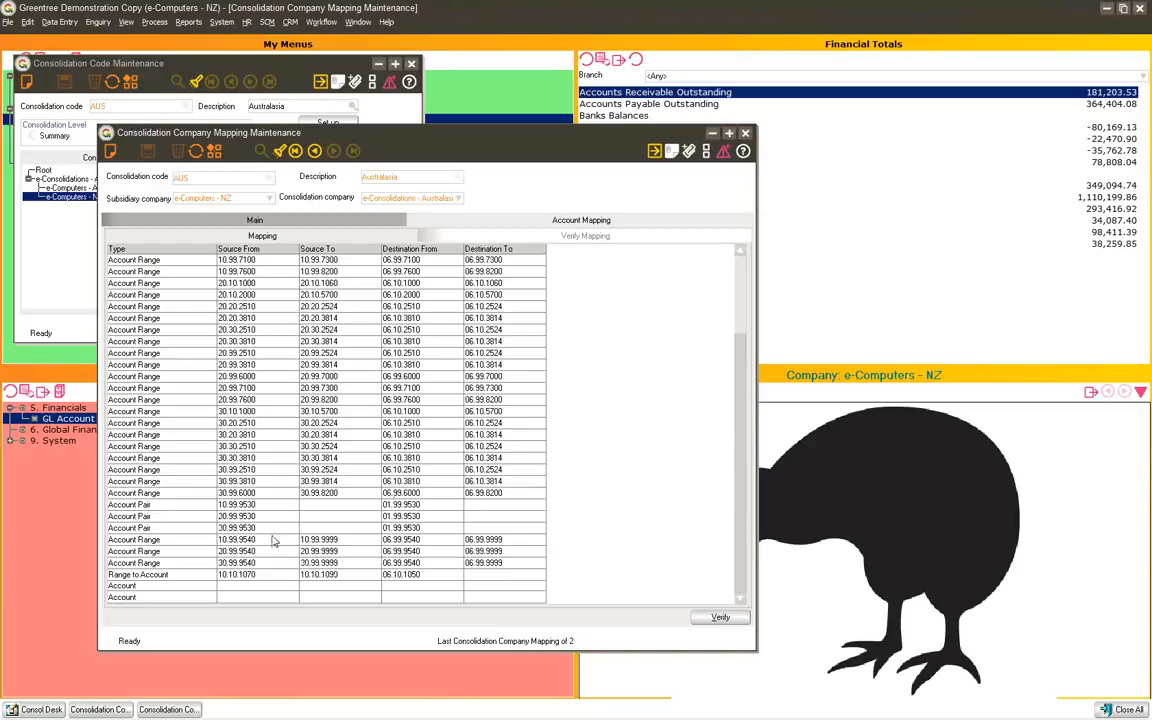
click(229, 458)
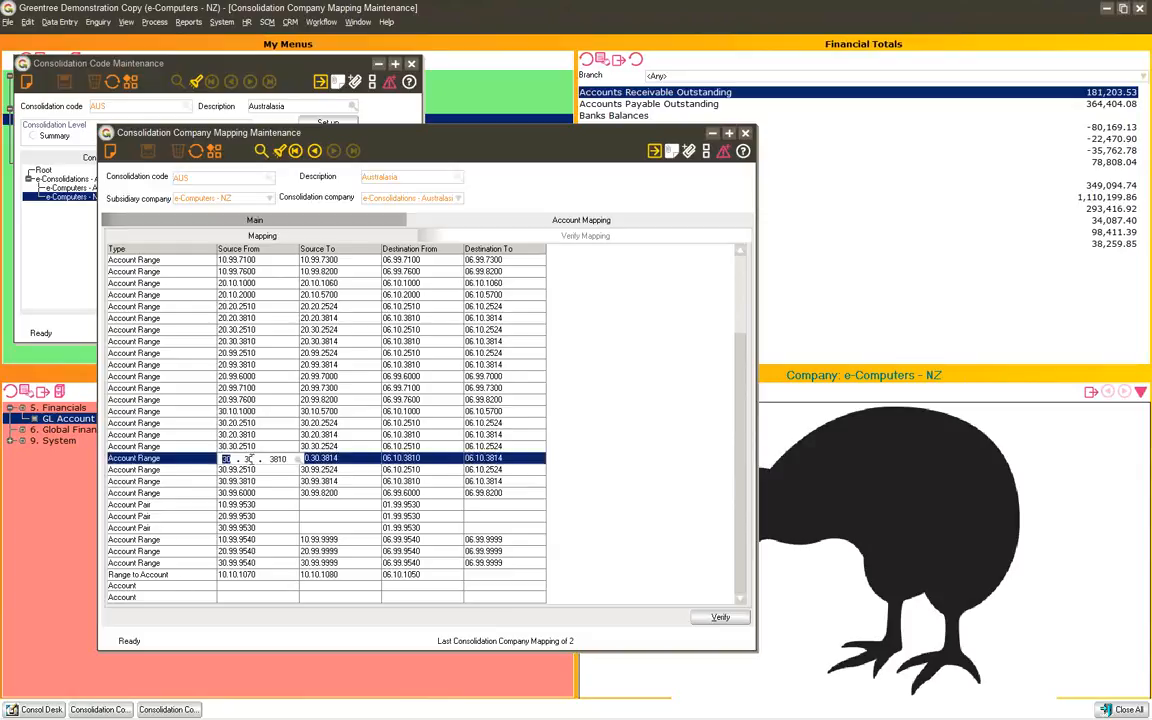
click(227, 516)
click(390, 516)
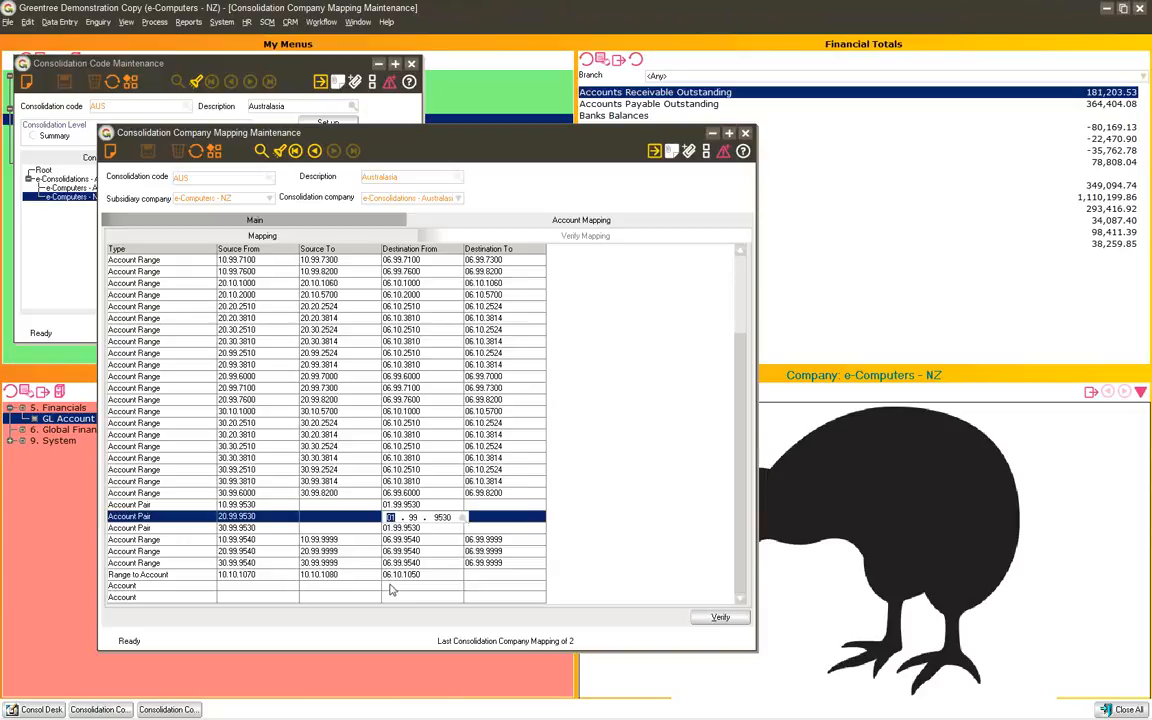
click(169, 587)
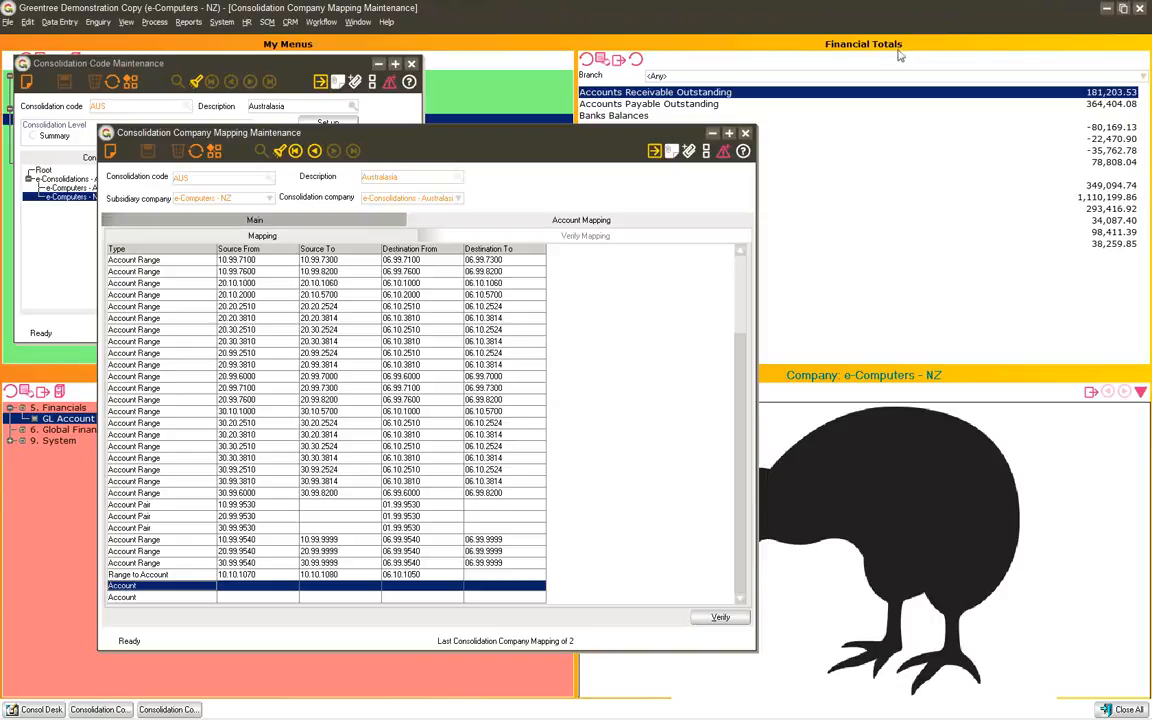
click(745, 133)
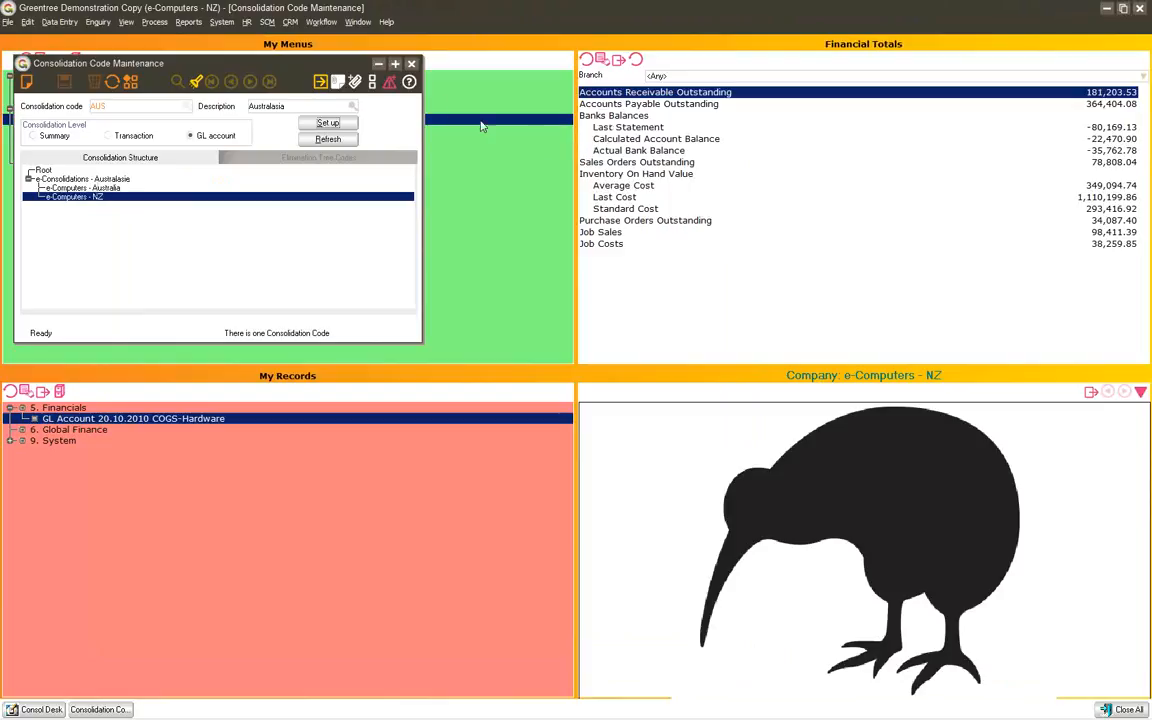
click(411, 64)
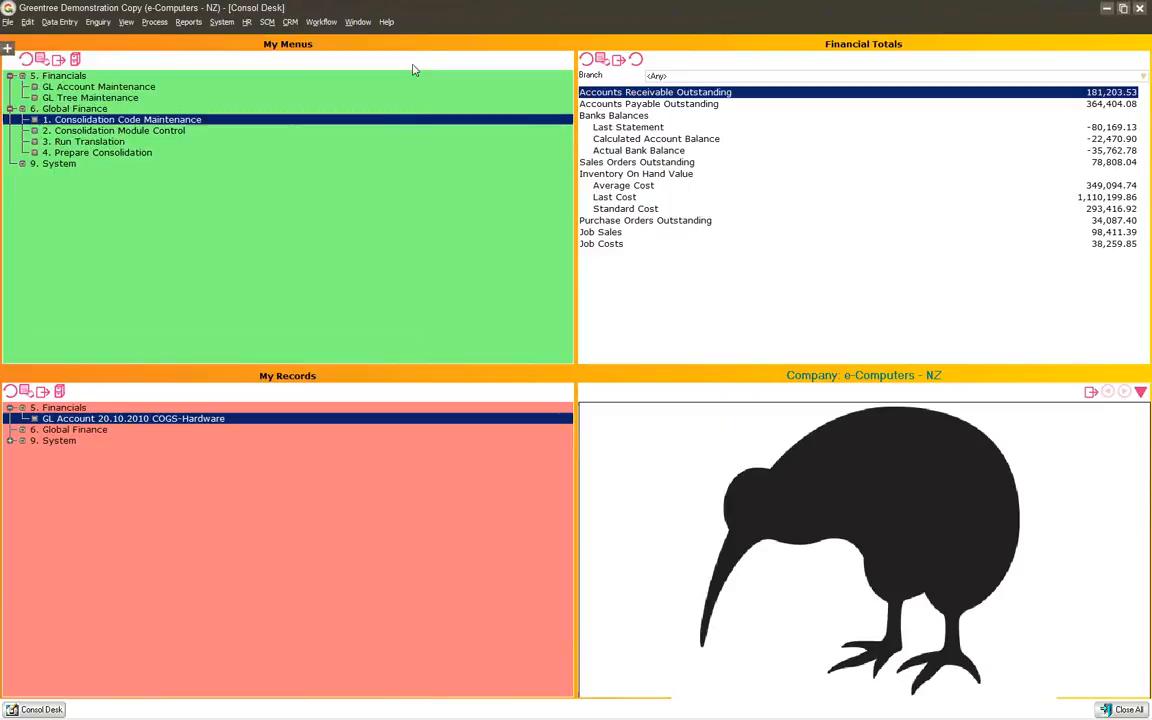
- Open Consolidation Module Control and load the MARCH-JUN period mapping definition
click(157, 131)
double_click(157, 133)
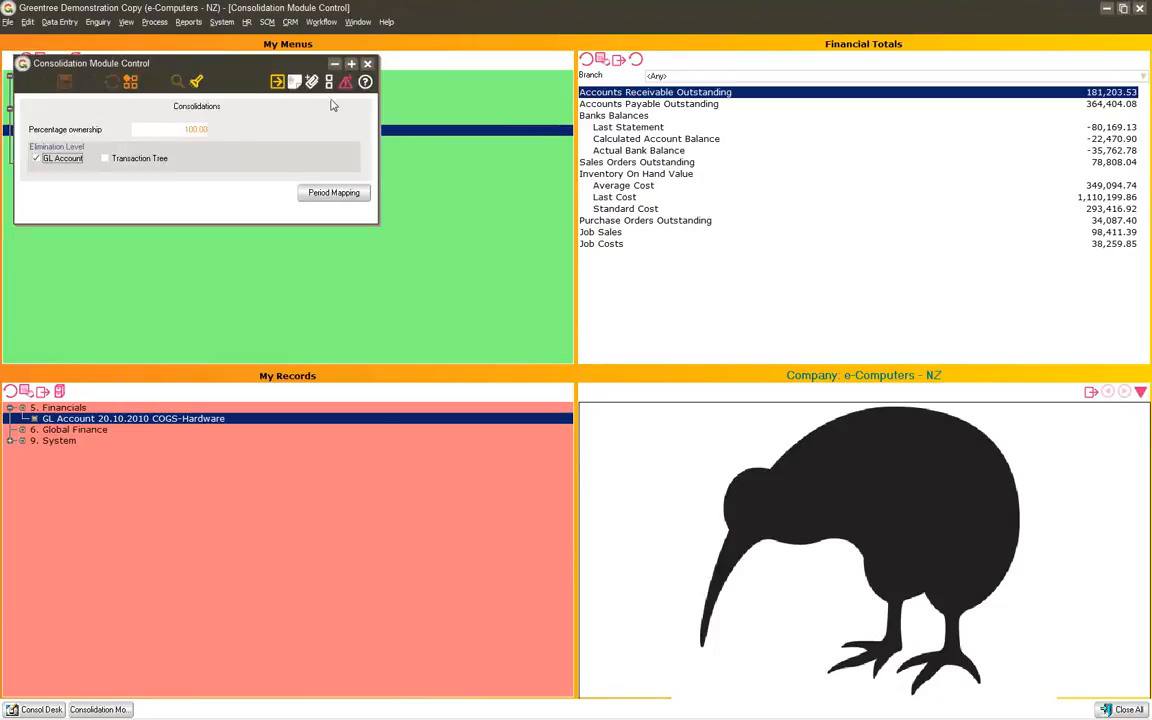
drag(183, 66, 332, 104)
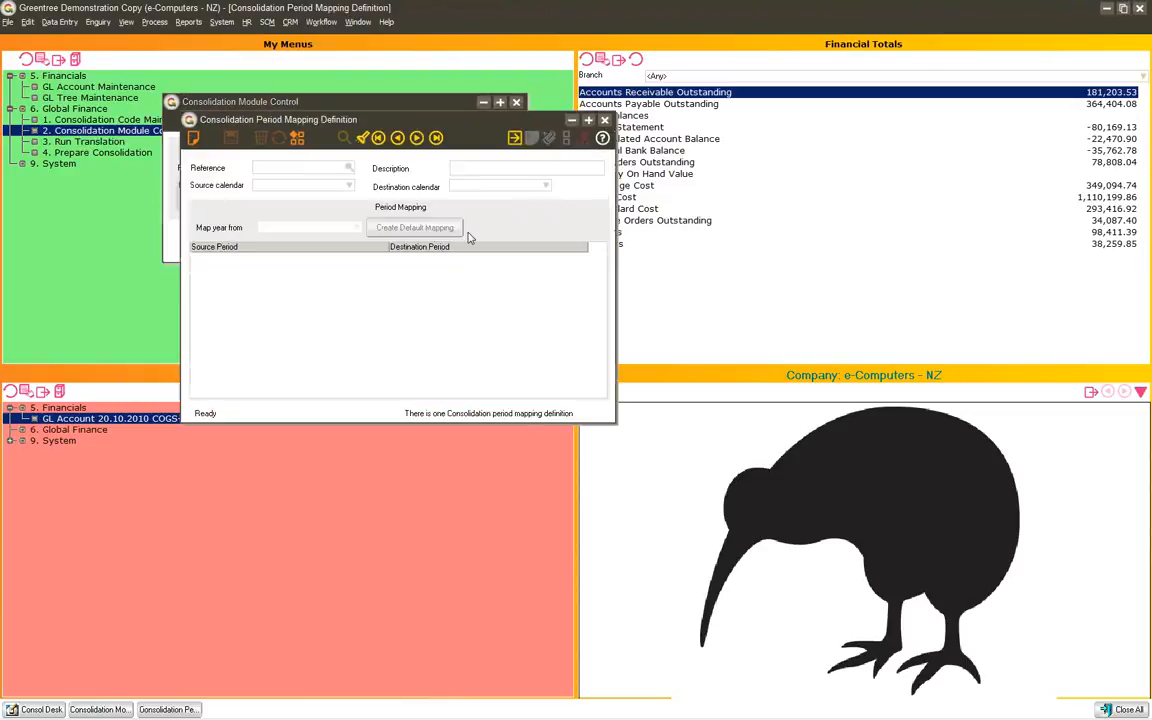
click(378, 137)
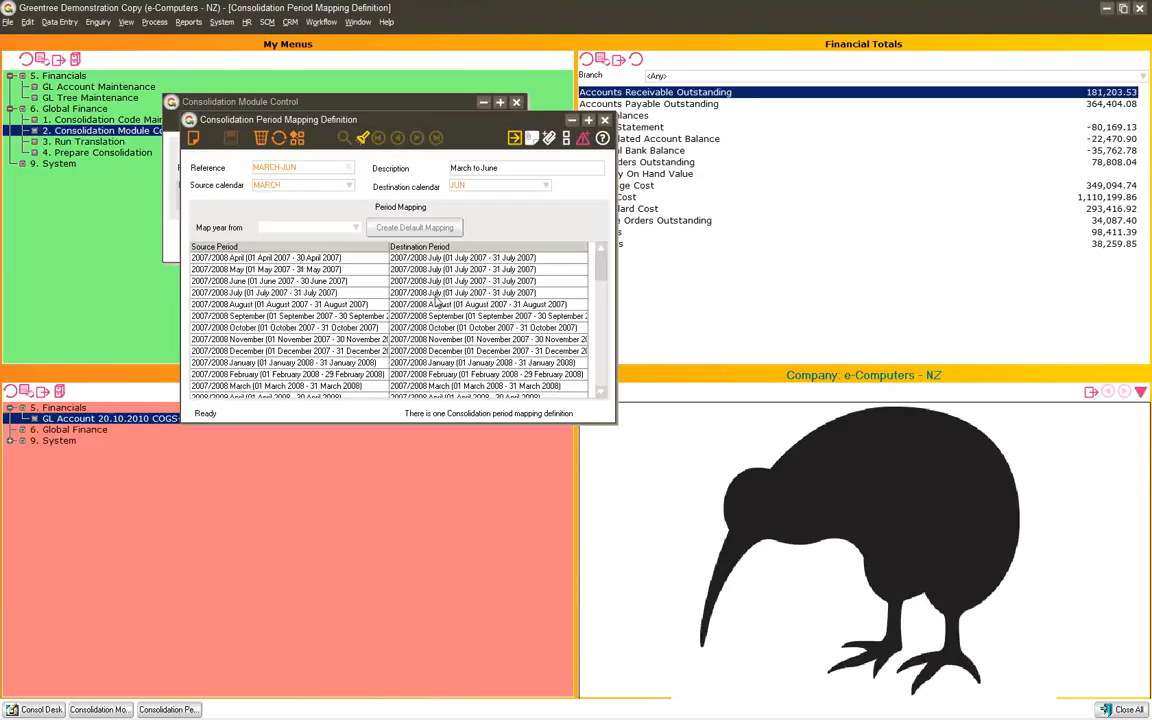
- Examine how the source periods map to destination periods across the years, then close the period mapping and module control windows
click(433, 295)
click(417, 341)
click(430, 375)
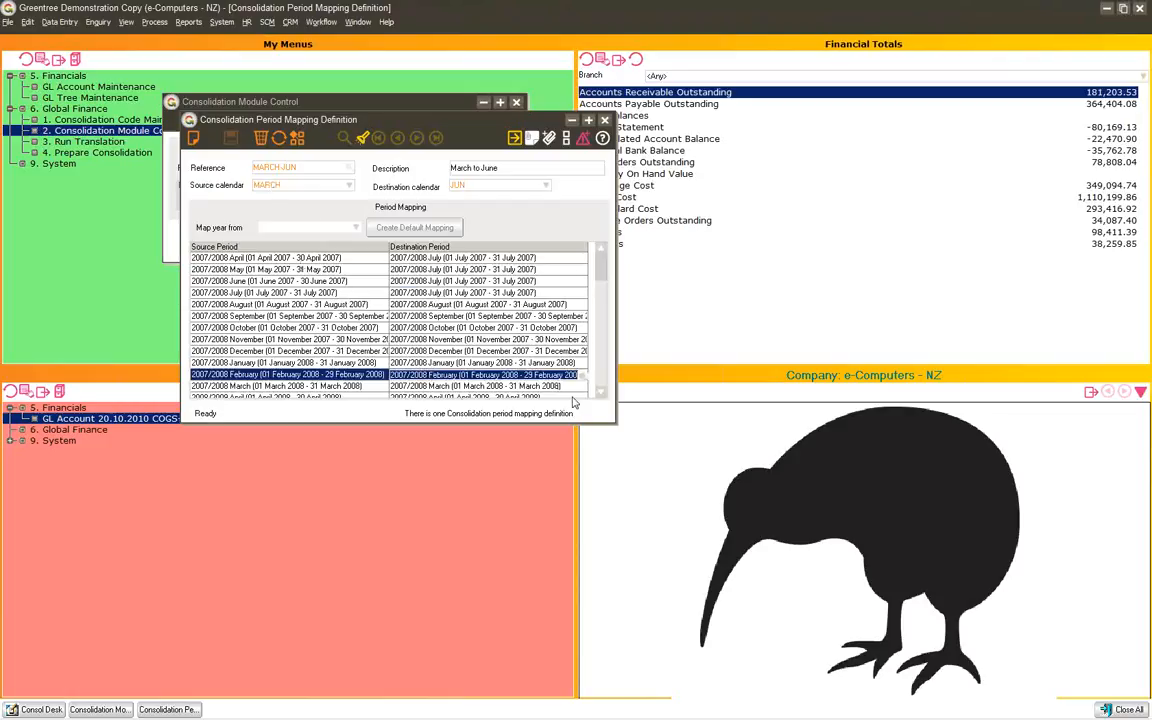
drag(553, 424, 553, 641)
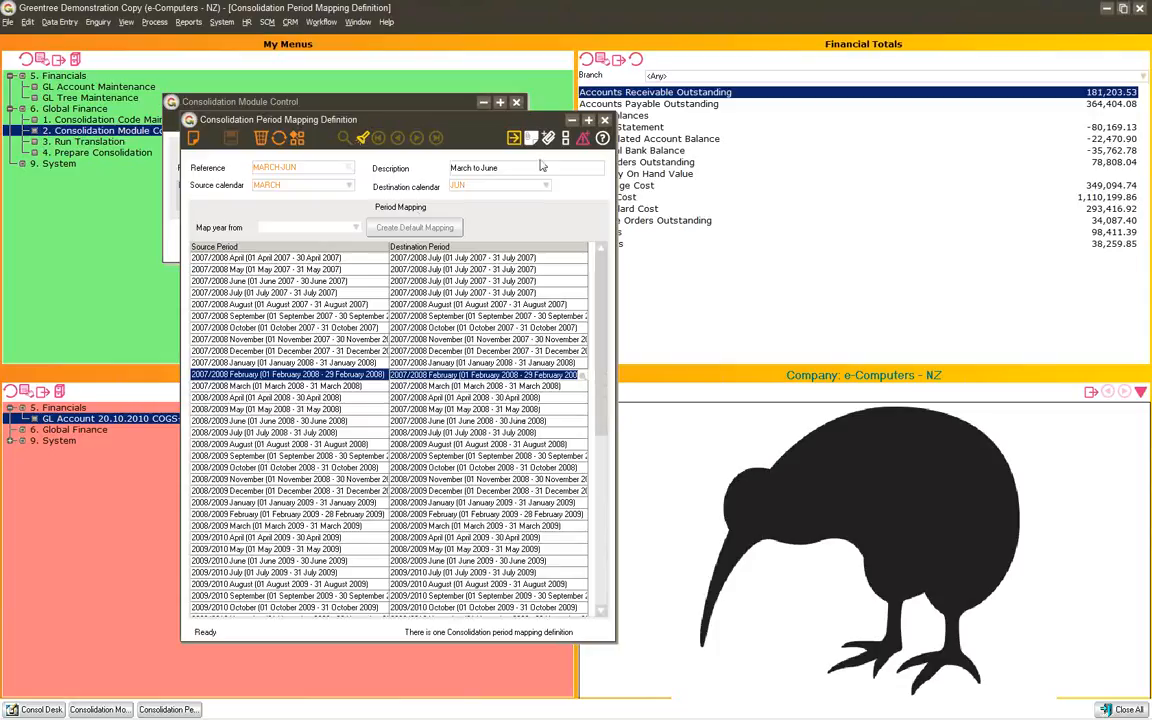
click(605, 120)
click(516, 102)
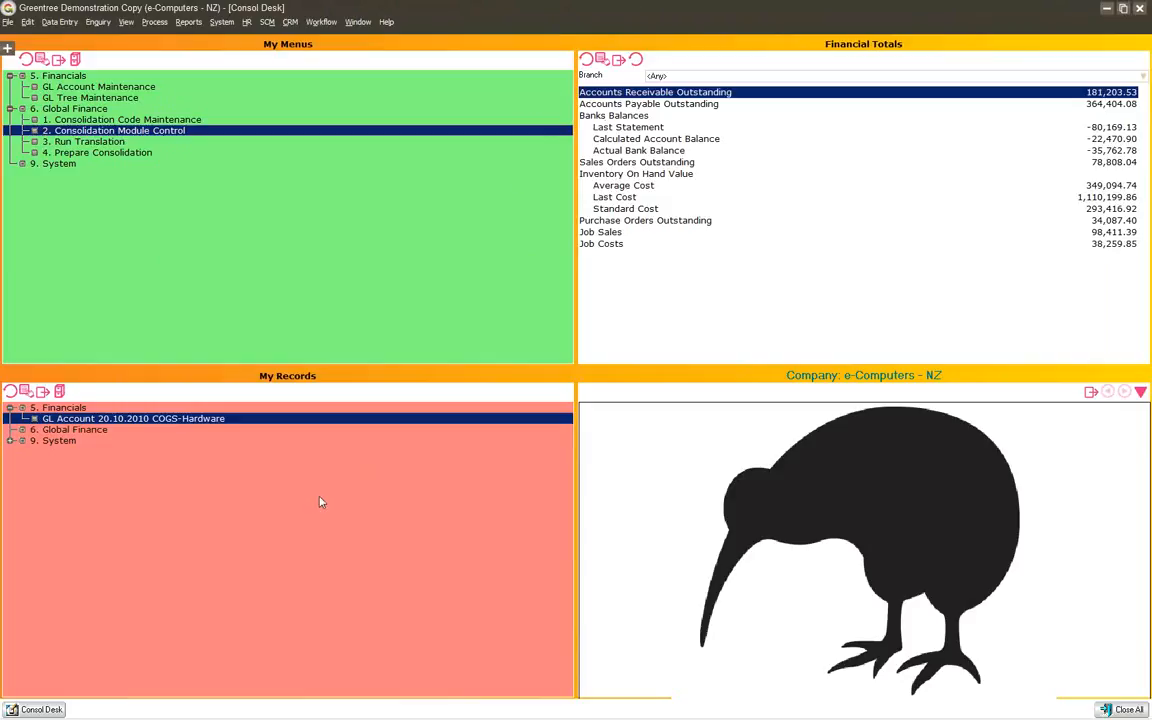
- Open the COGS-Hardware account from My Records and view its 2010/2011 balances, highlighting the July period
double_click(210, 419)
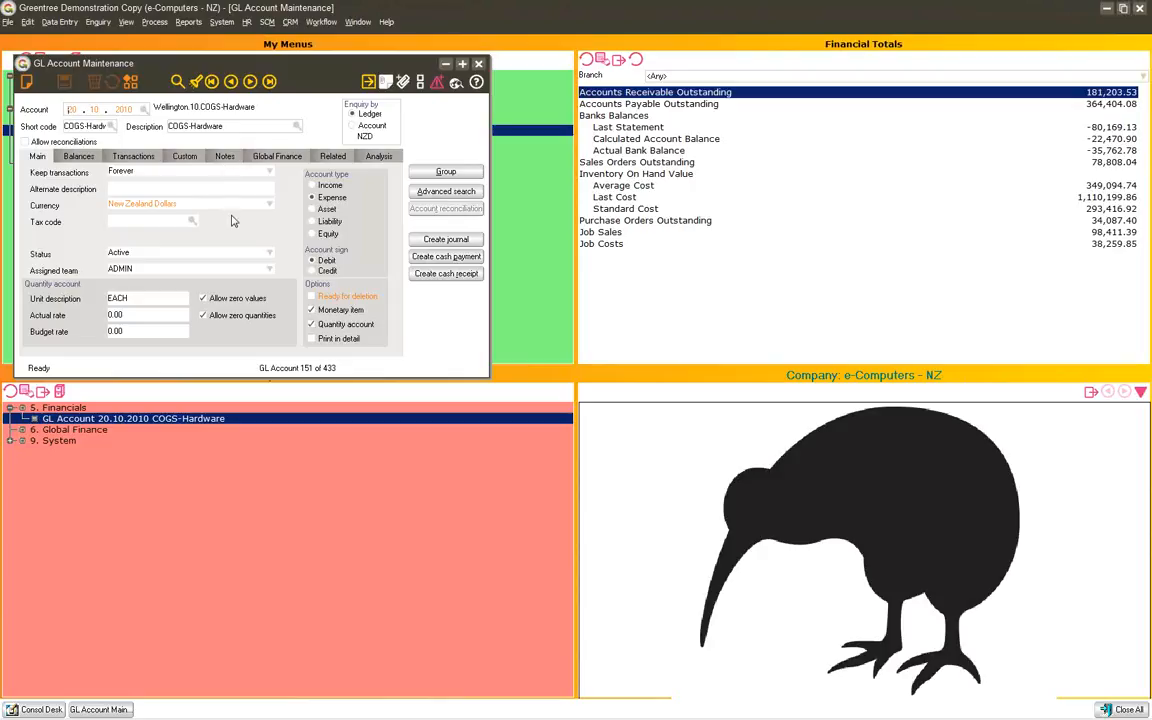
click(74, 153)
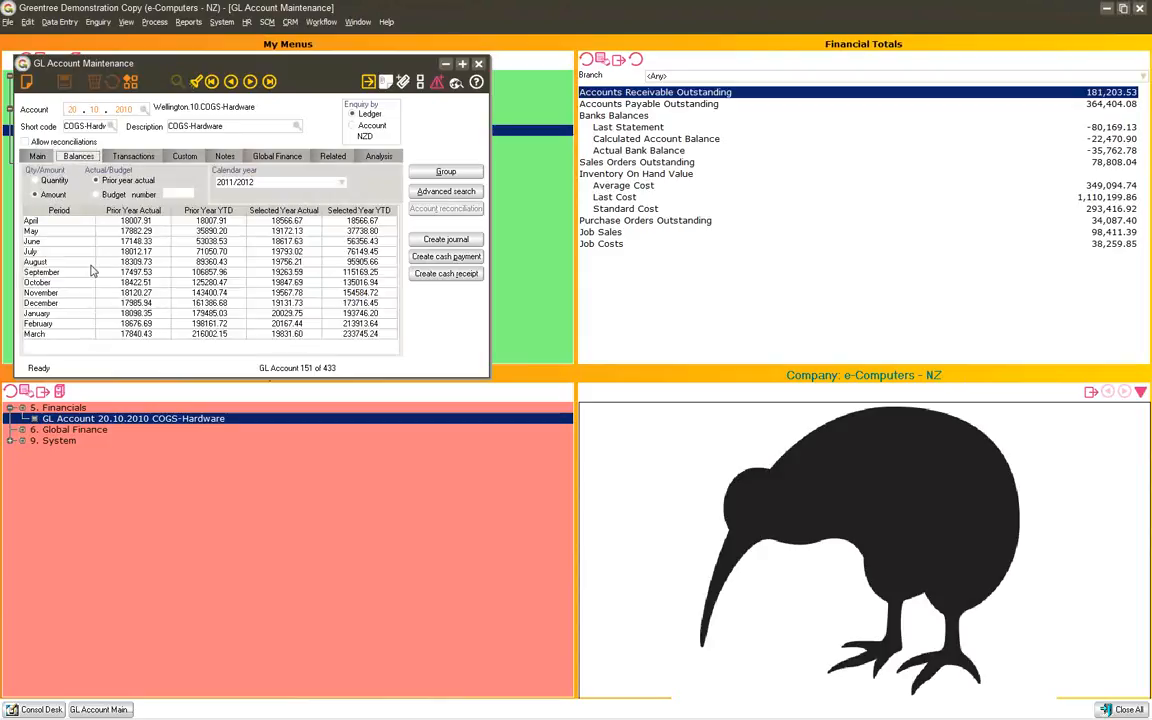
click(226, 181)
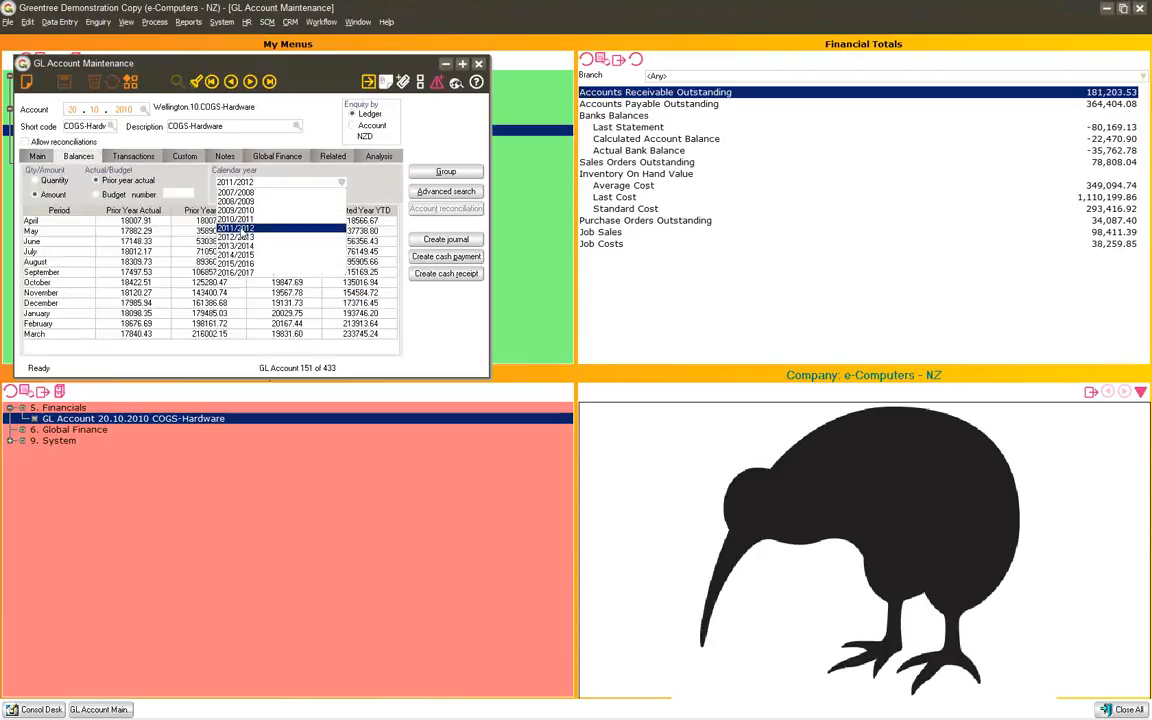
click(236, 219)
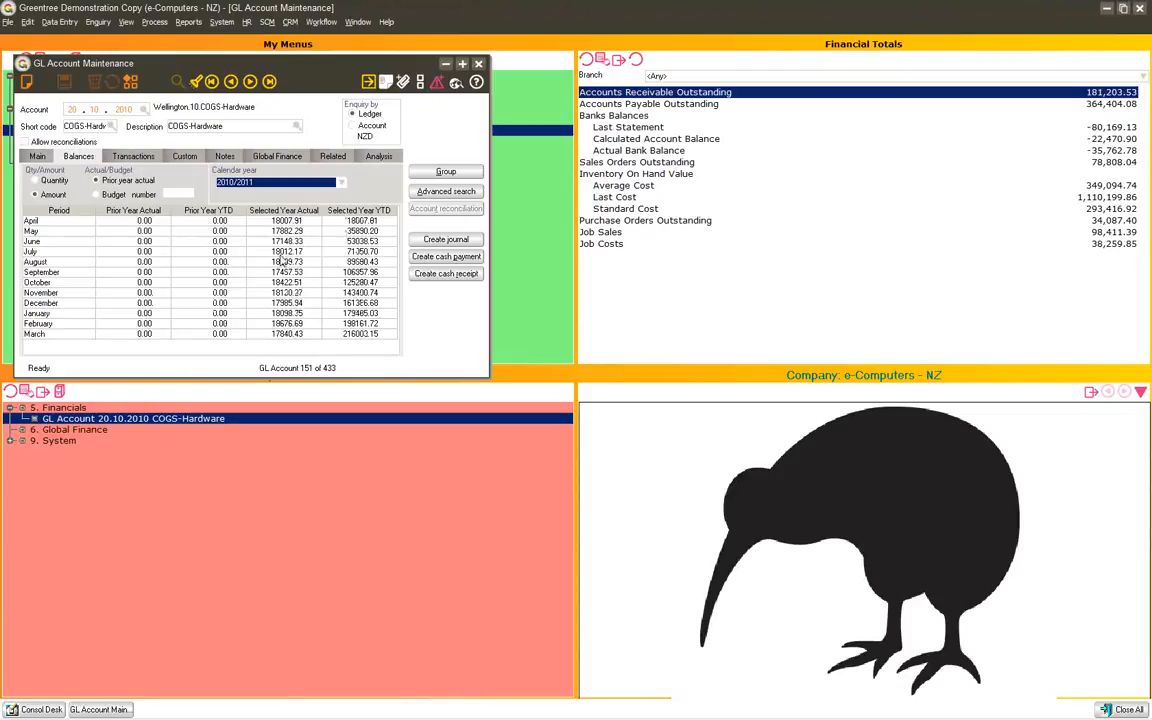
click(289, 252)
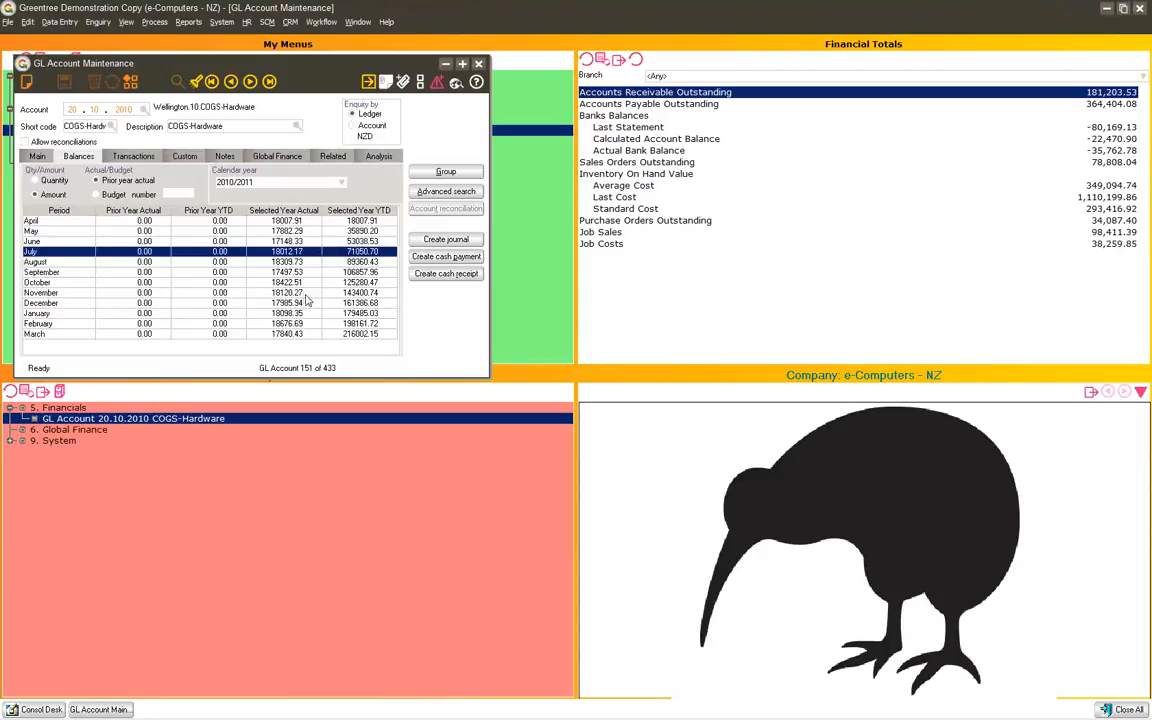
- Review the account's Global Finance main, consolidation and translation settings, then close the account
click(256, 162)
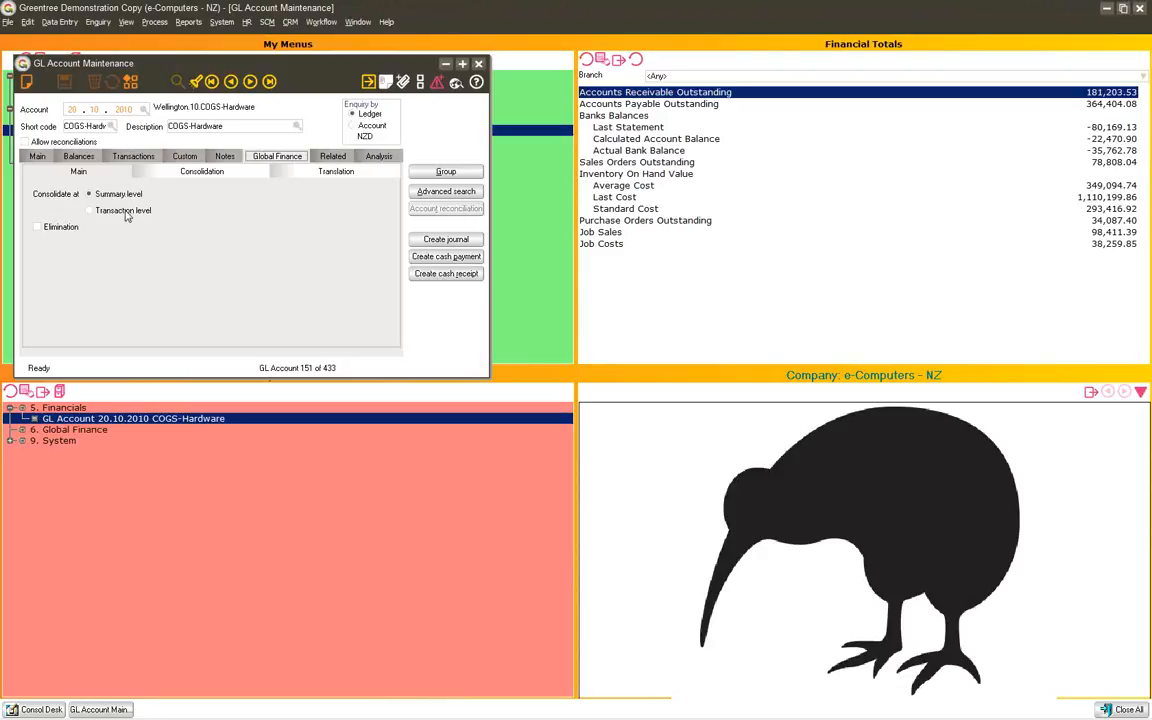
click(176, 176)
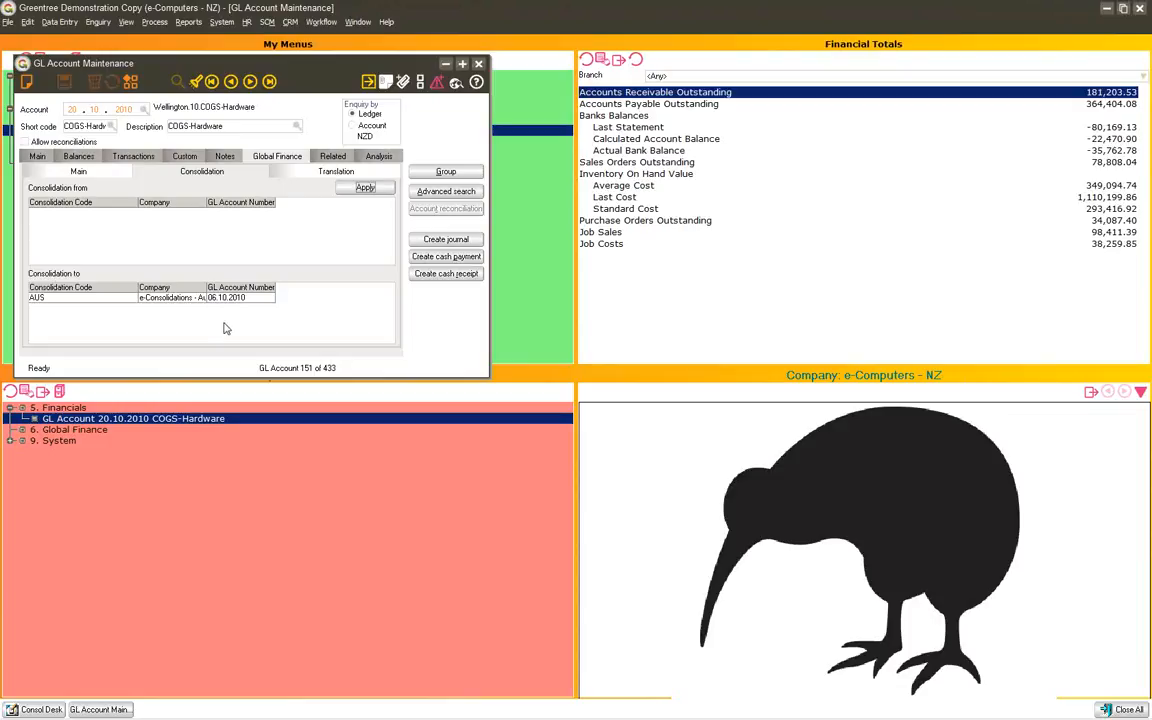
click(316, 173)
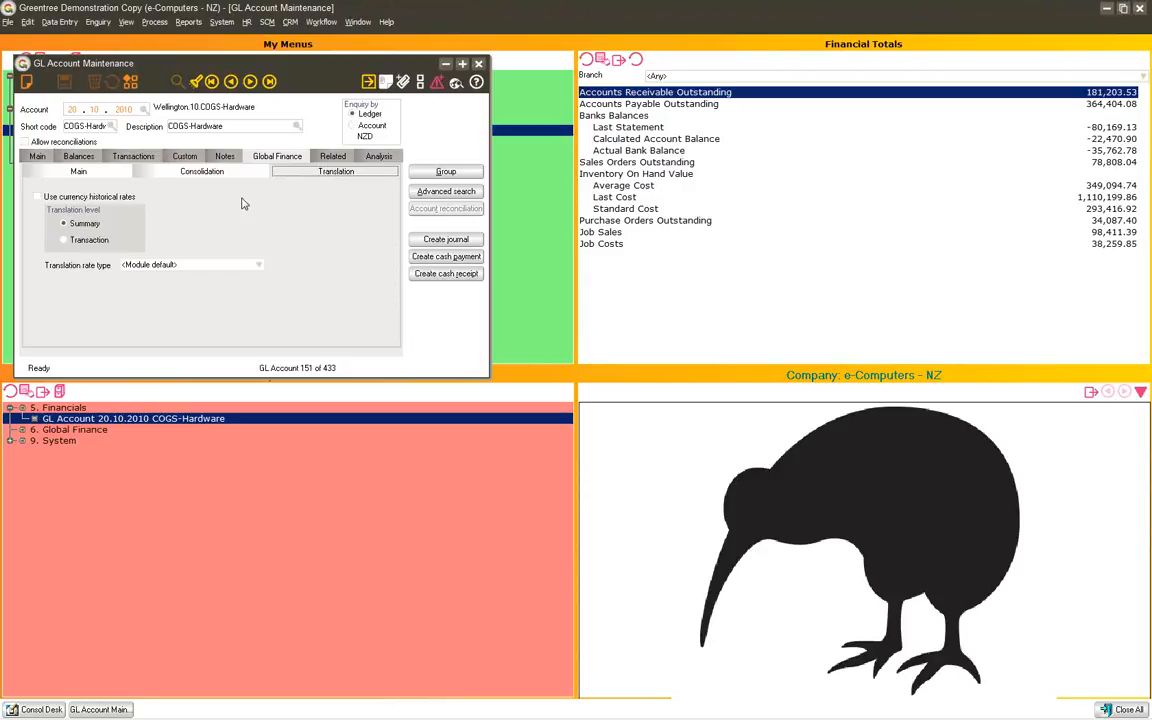
click(479, 64)
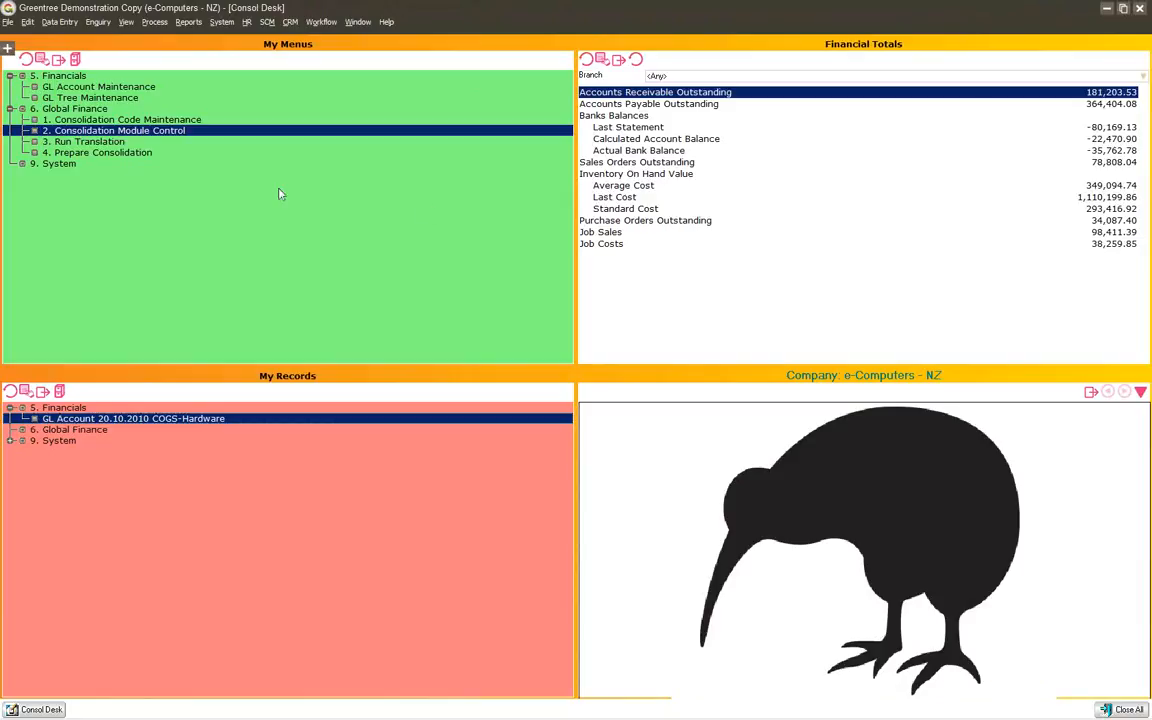
- Start a new Run Translation entry with reference 2010-07 and description July 2010
click(104, 144)
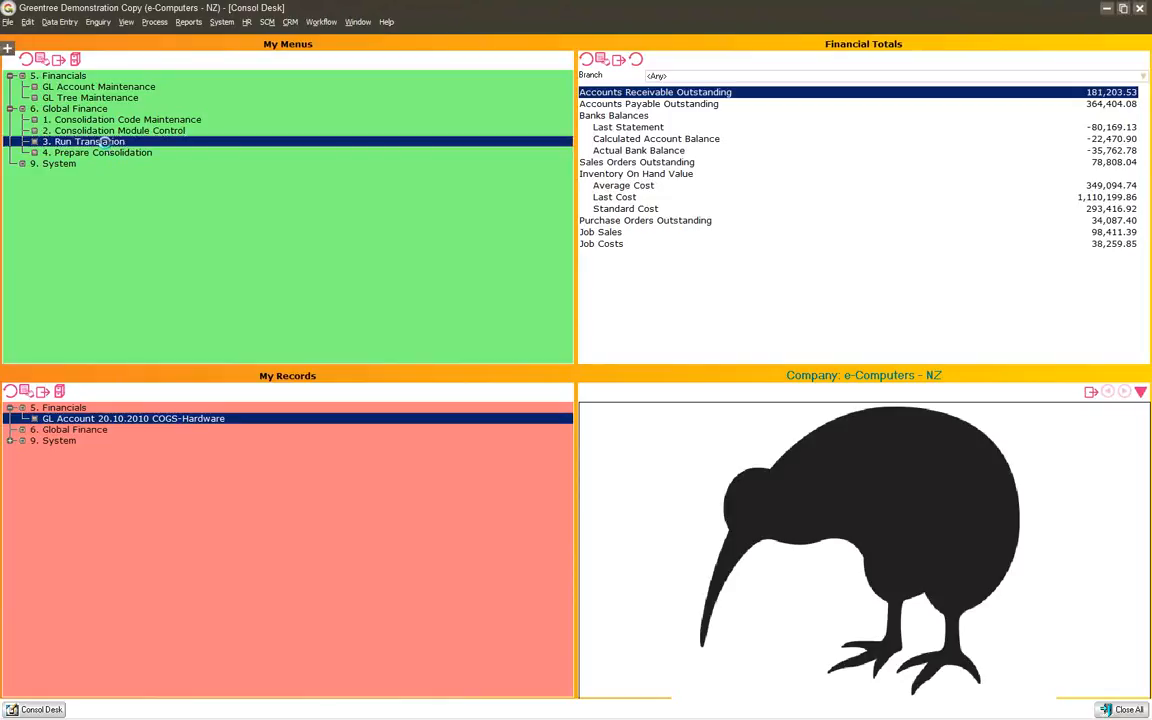
double_click(100, 142)
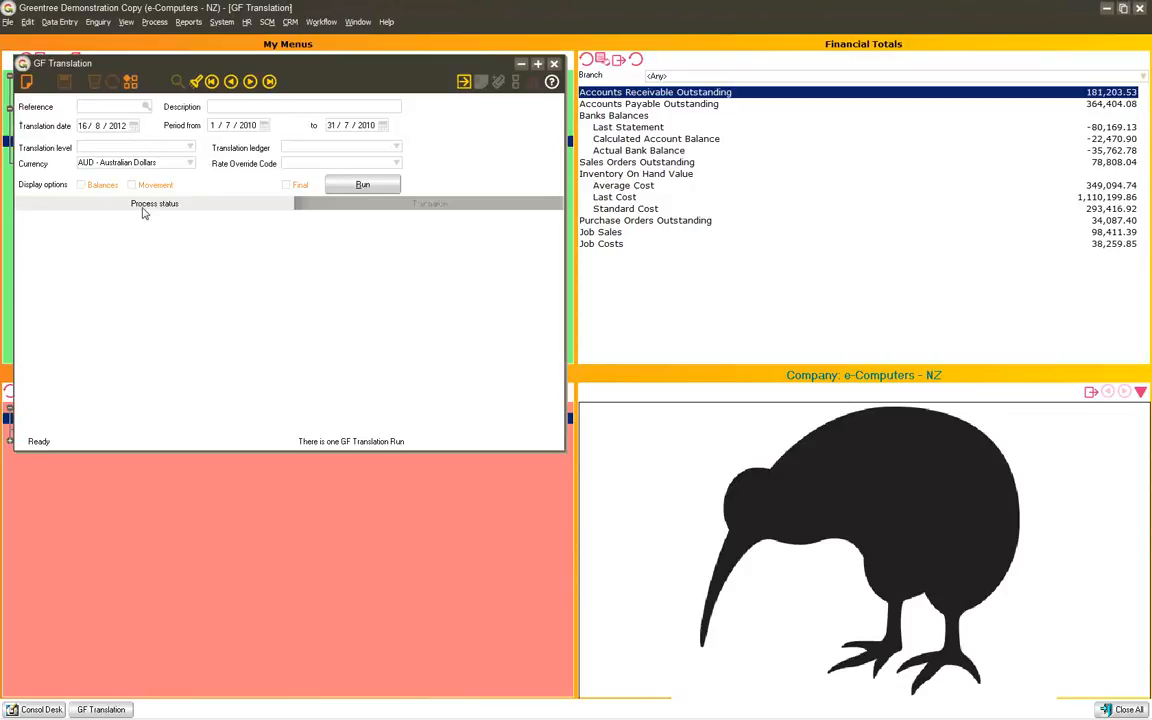
text(2010/-07)
key(Tab)
text(July 2010)
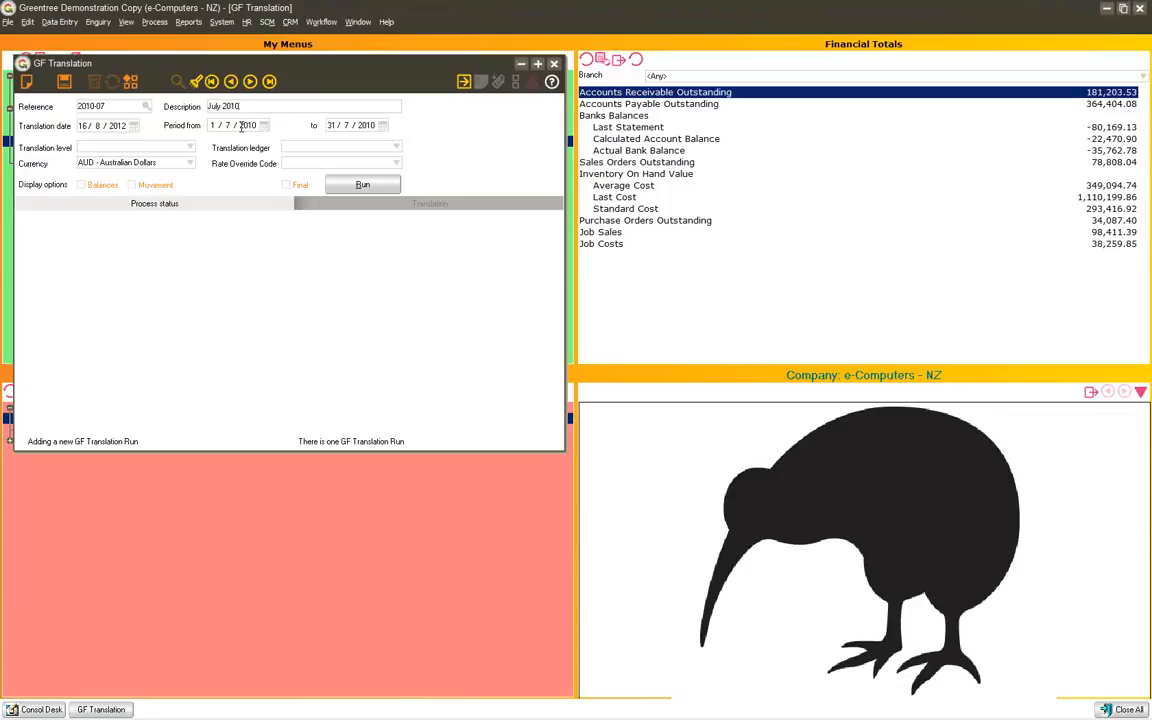
- Set the translation level to Summary, the translation ledger to Both and the rate override code to no override
click(172, 147)
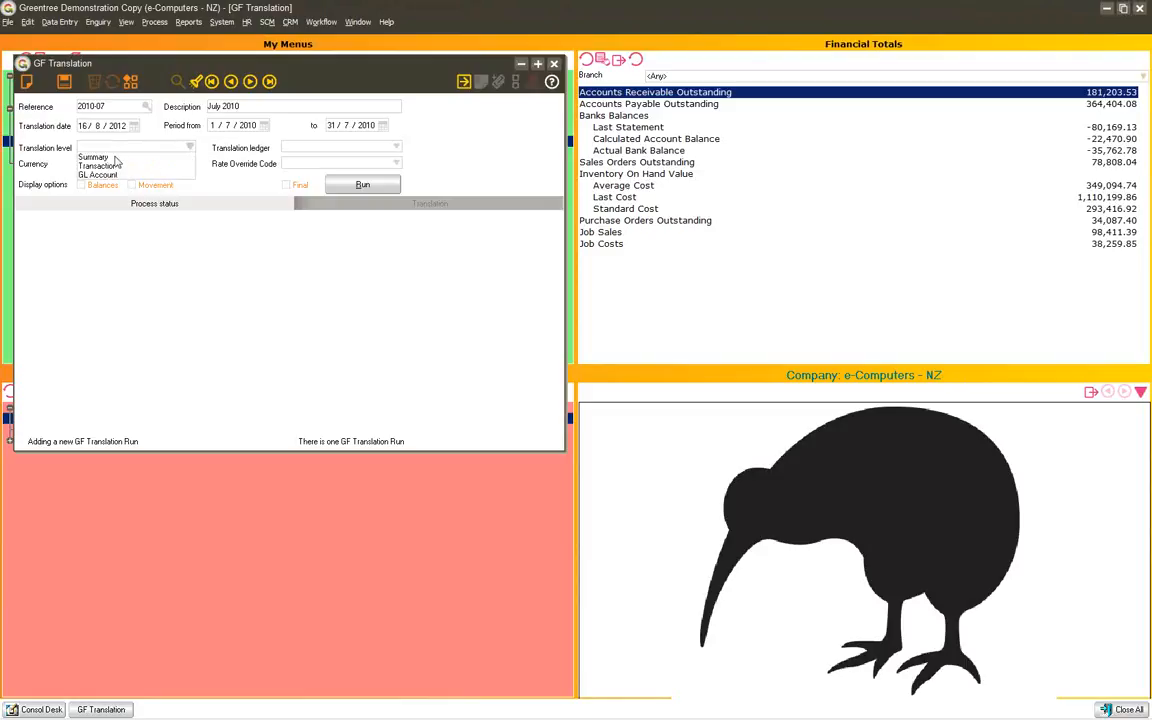
click(105, 156)
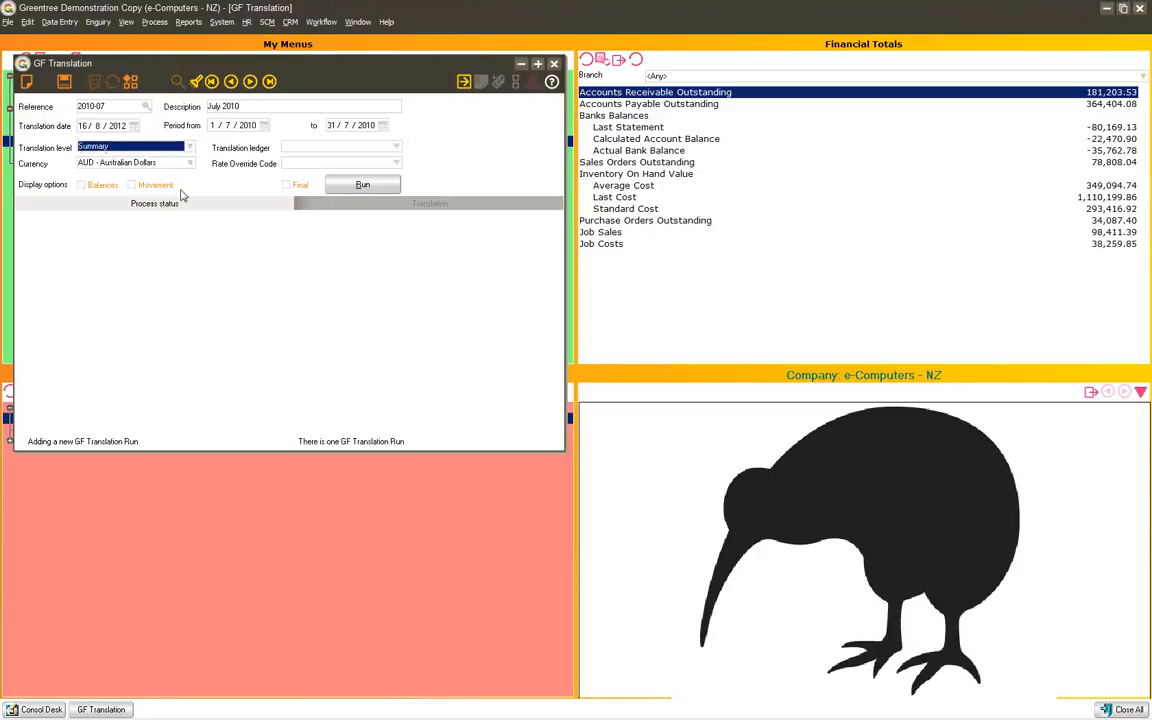
click(296, 150)
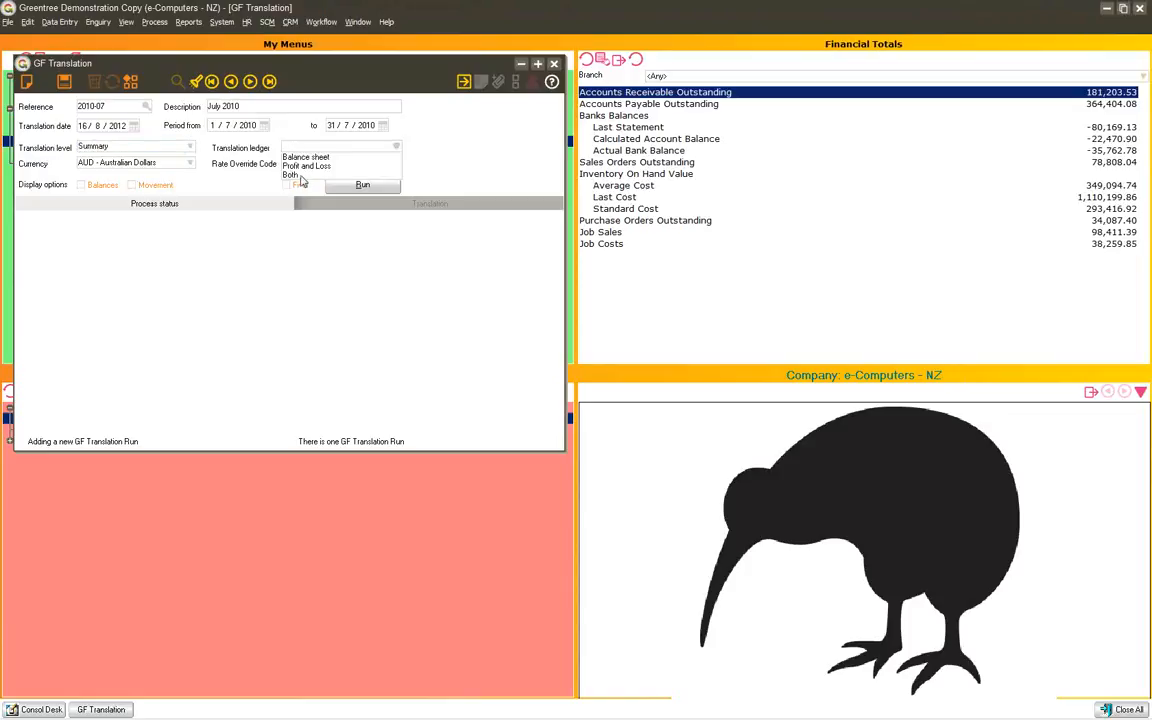
click(298, 176)
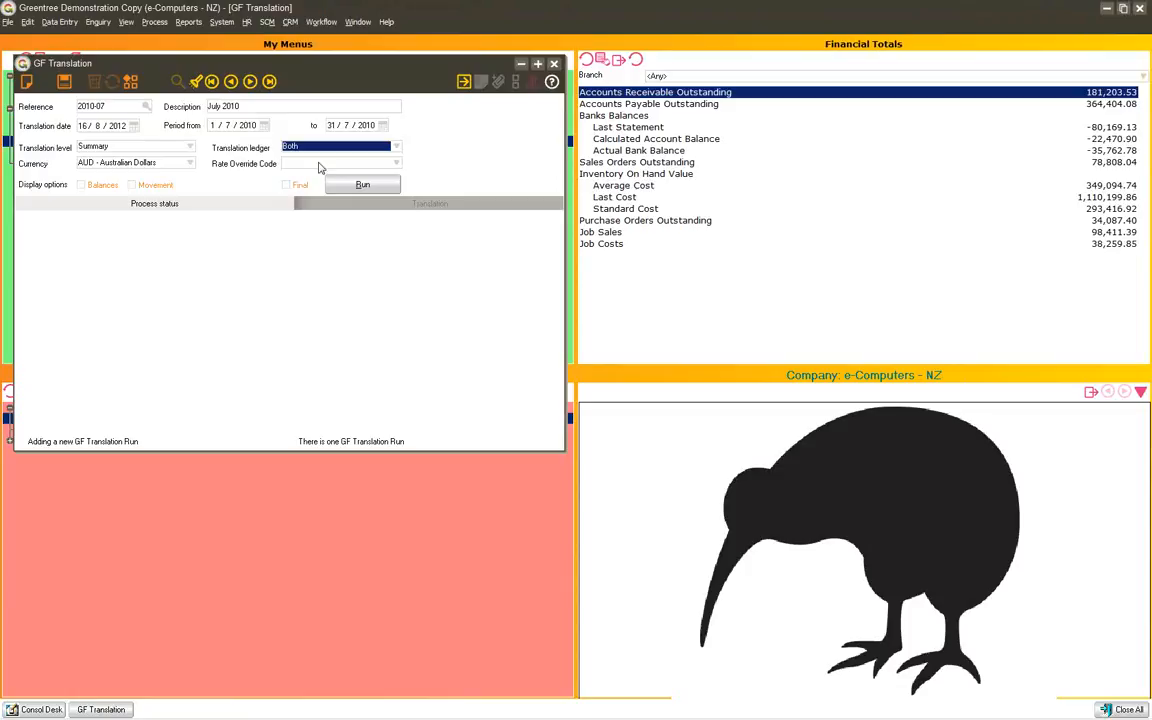
click(289, 162)
click(305, 175)
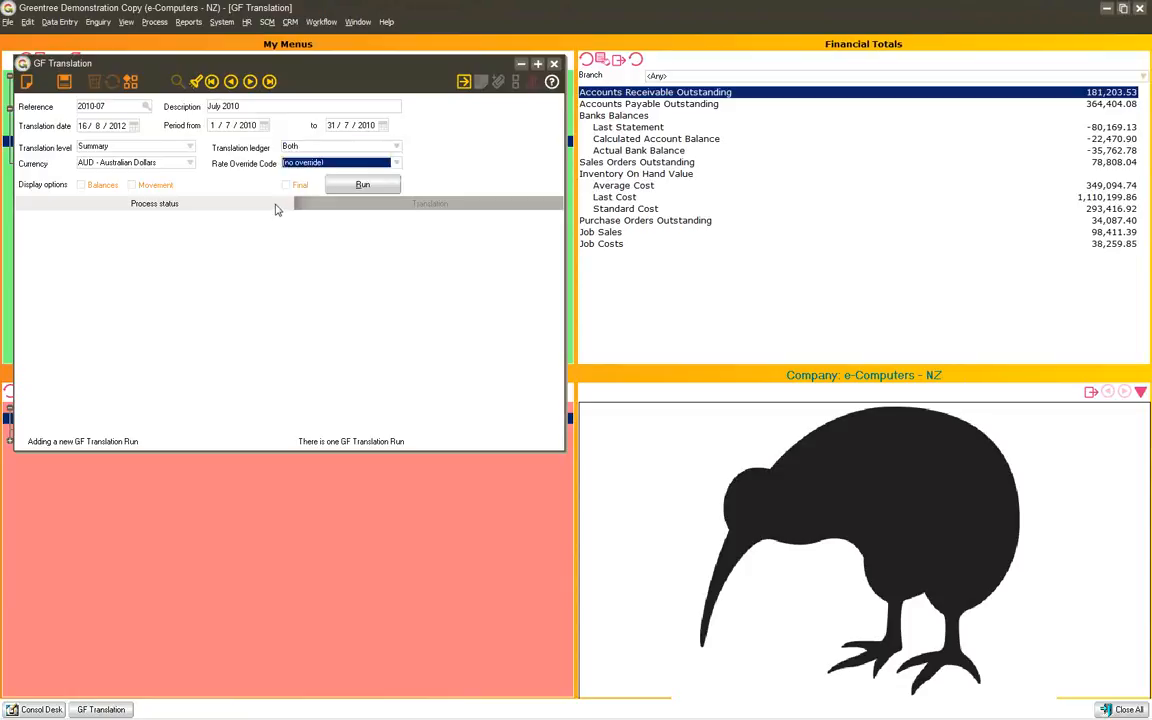
- Run the July 2010 translation, enlarge the window and highlight the translated line for account 20.10.2010
click(364, 187)
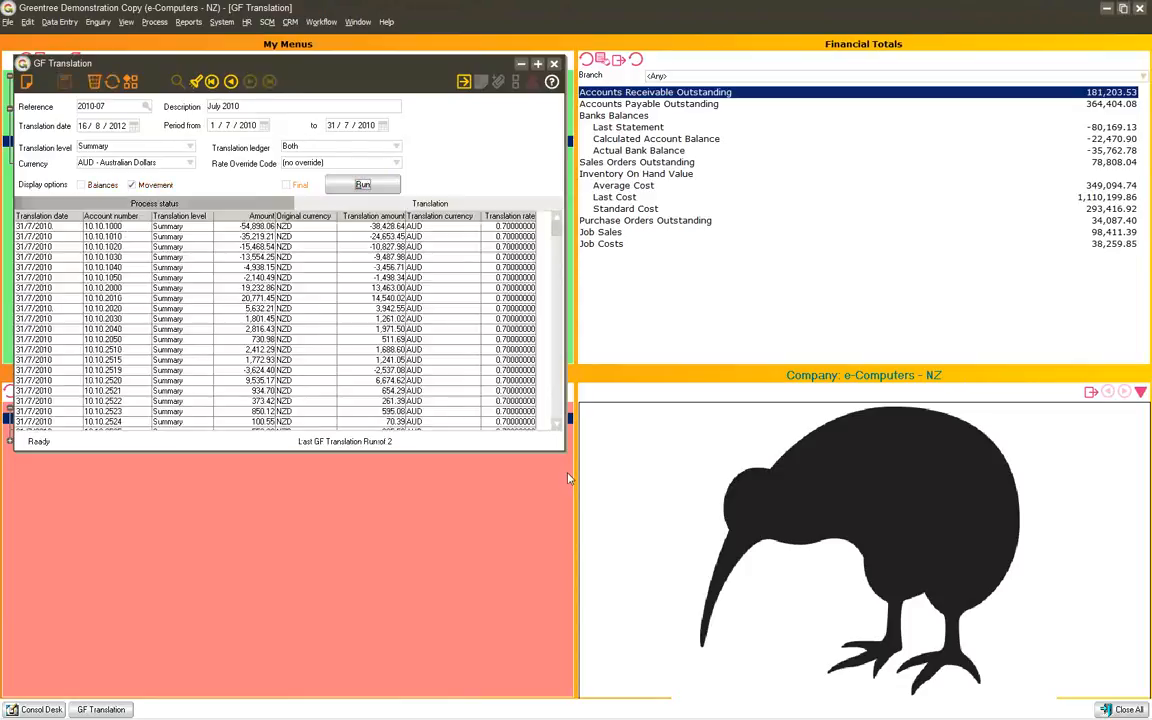
drag(544, 455, 550, 682)
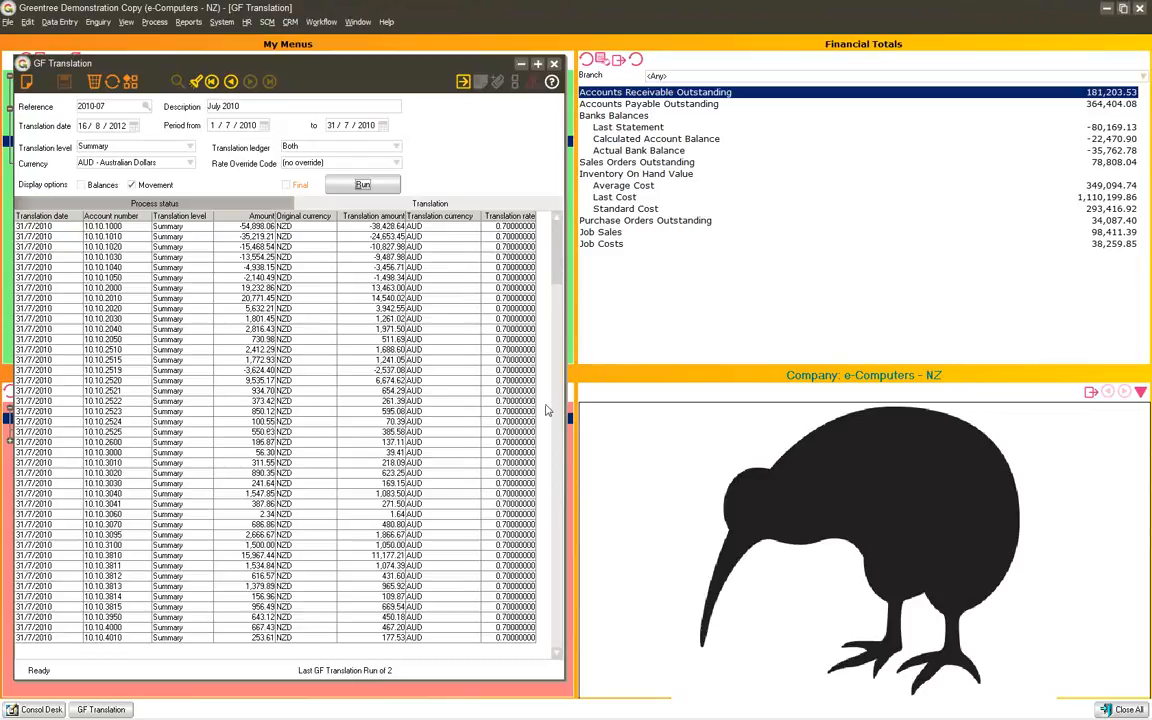
click(559, 652)
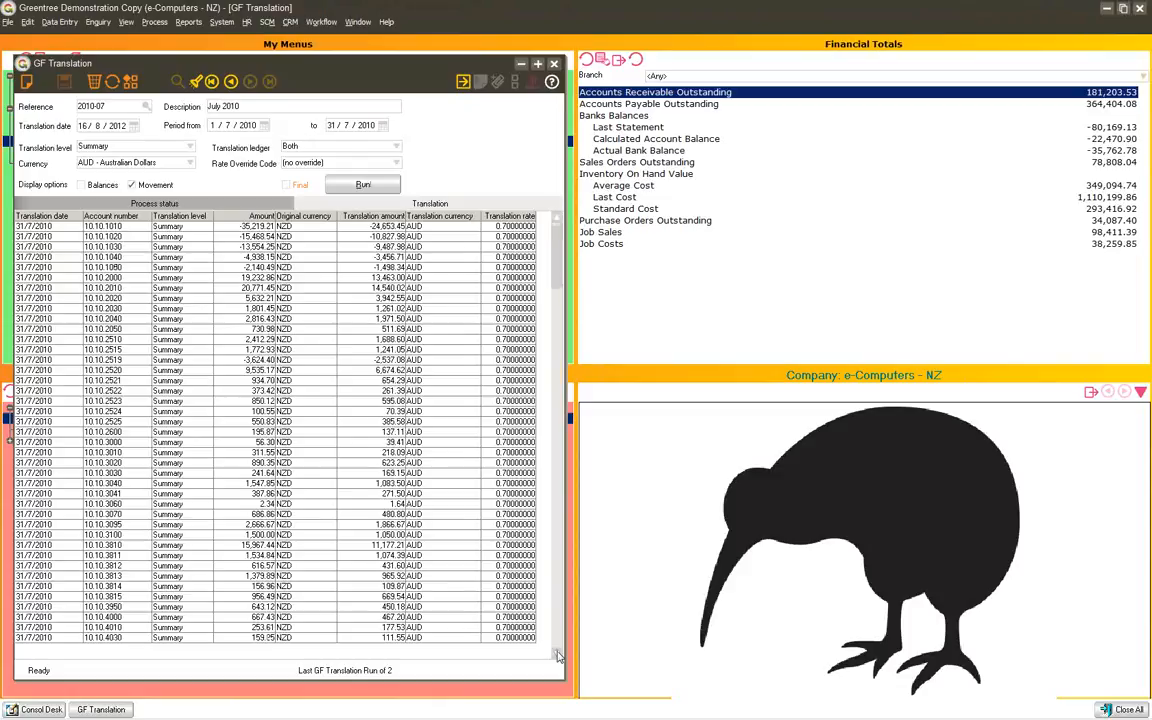
click(559, 652)
click(557, 638)
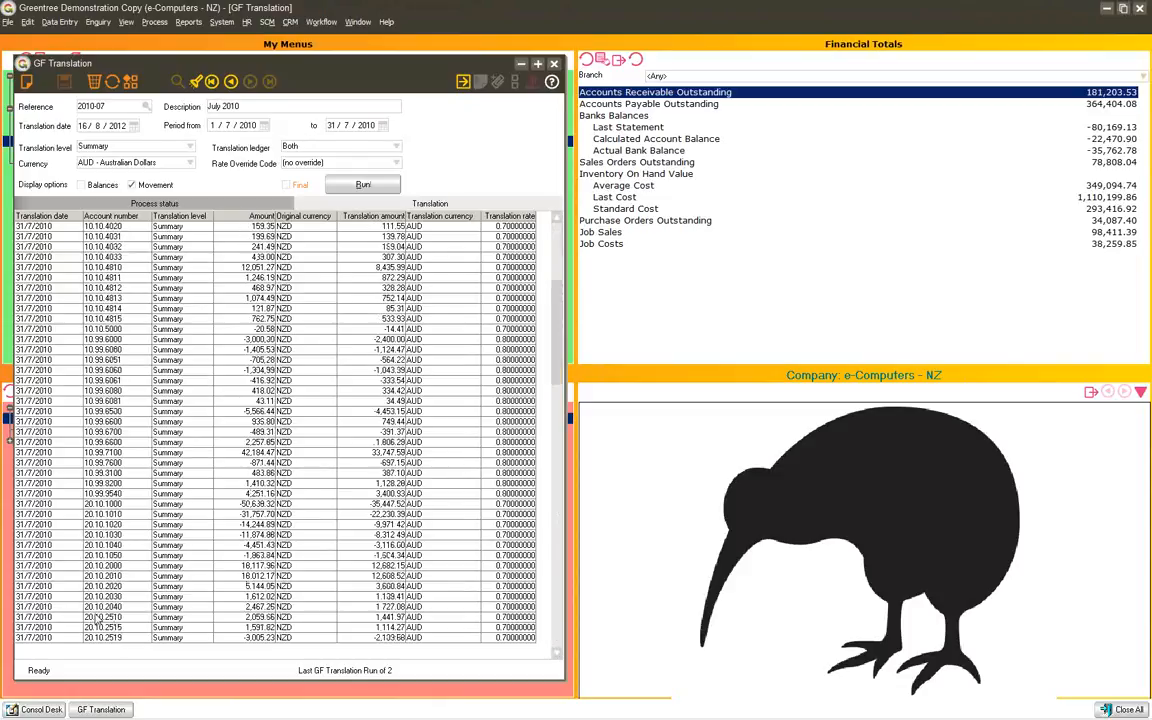
click(220, 576)
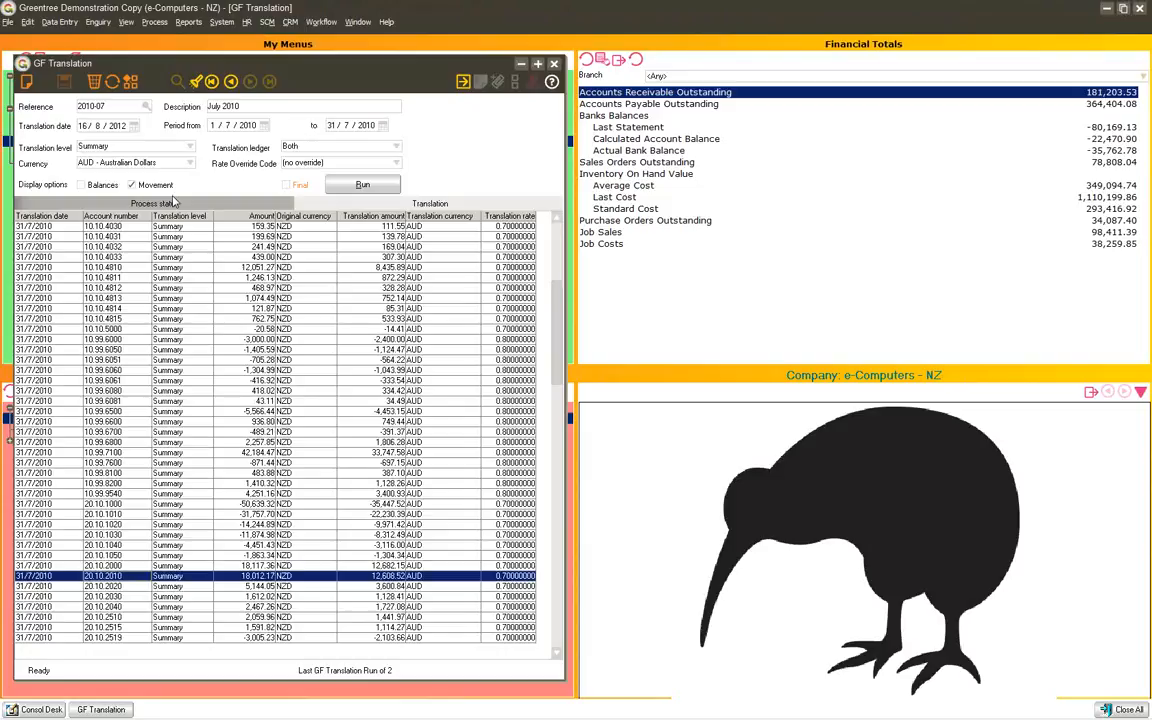
- Refresh the 2010-07 translation, finalise it as read-only and close it
click(112, 81)
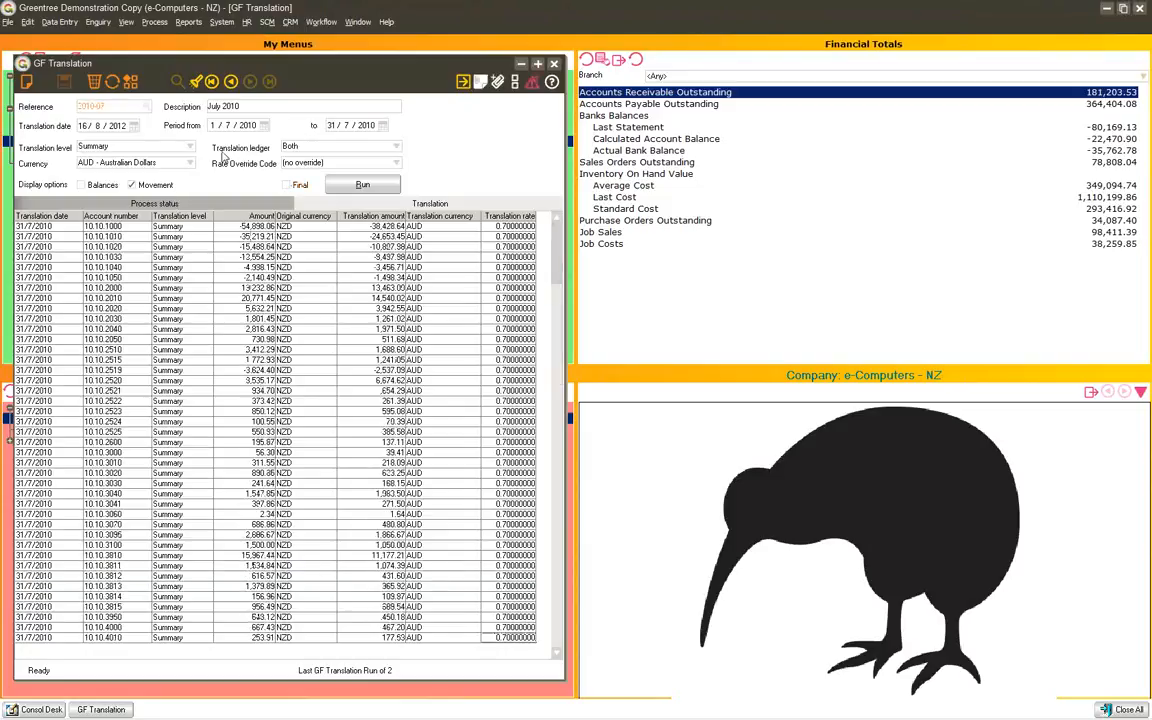
click(289, 186)
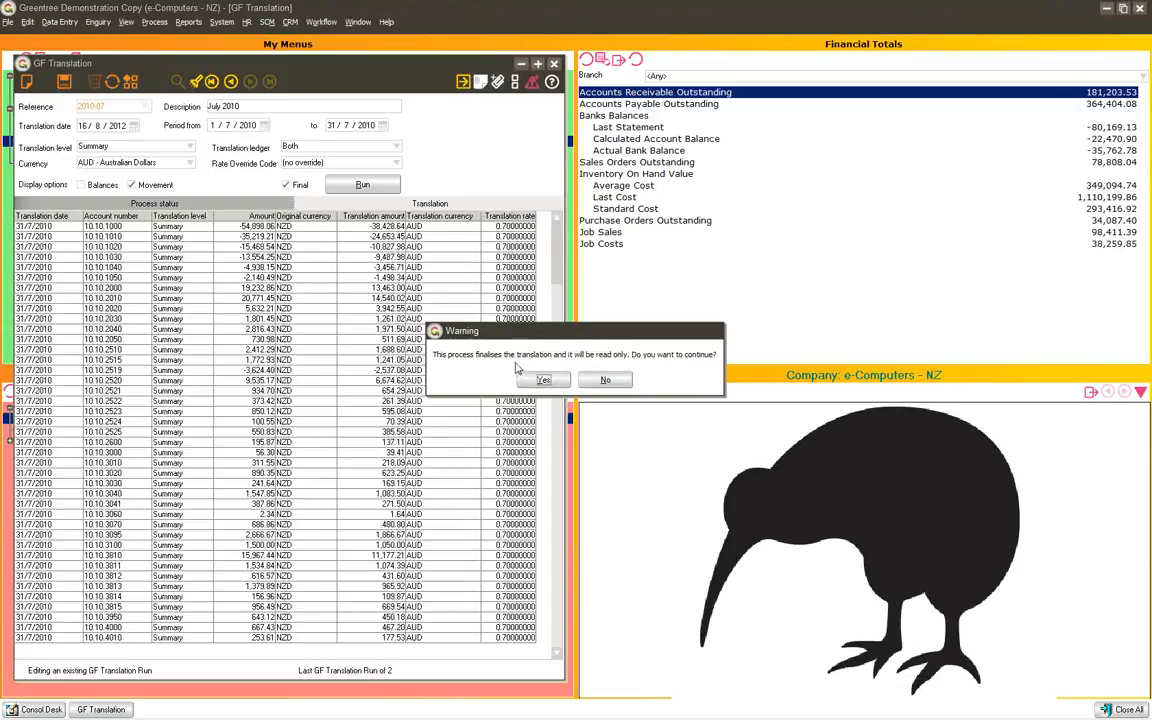
click(543, 381)
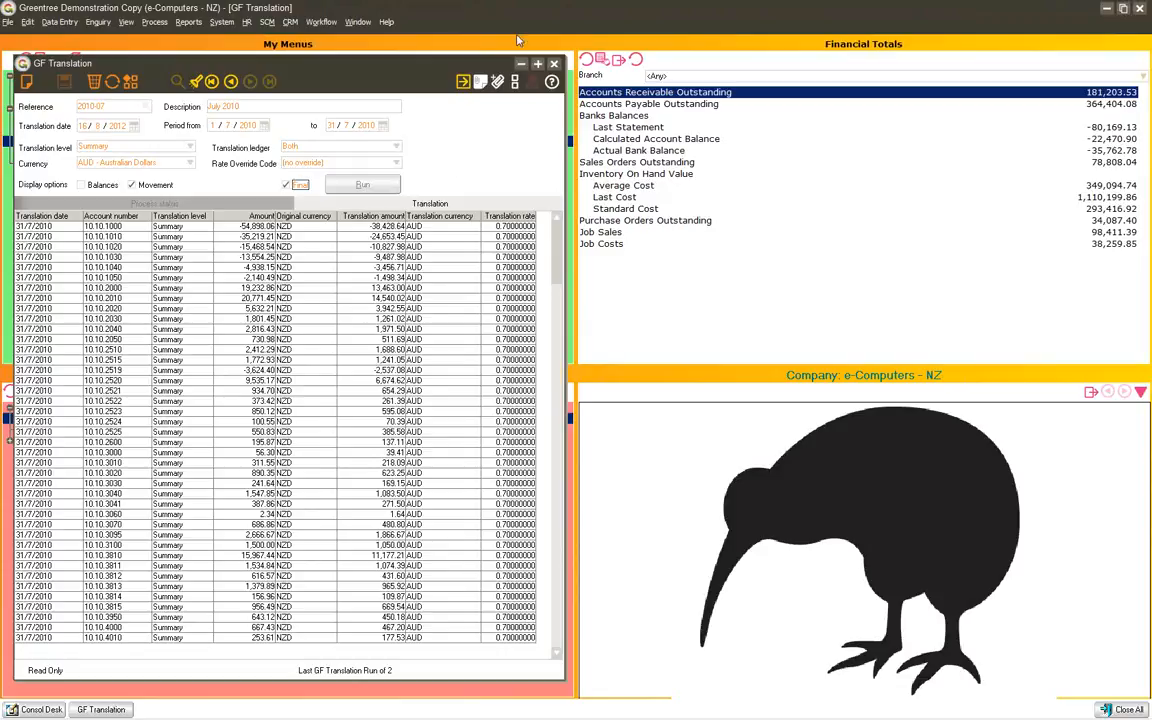
click(554, 64)
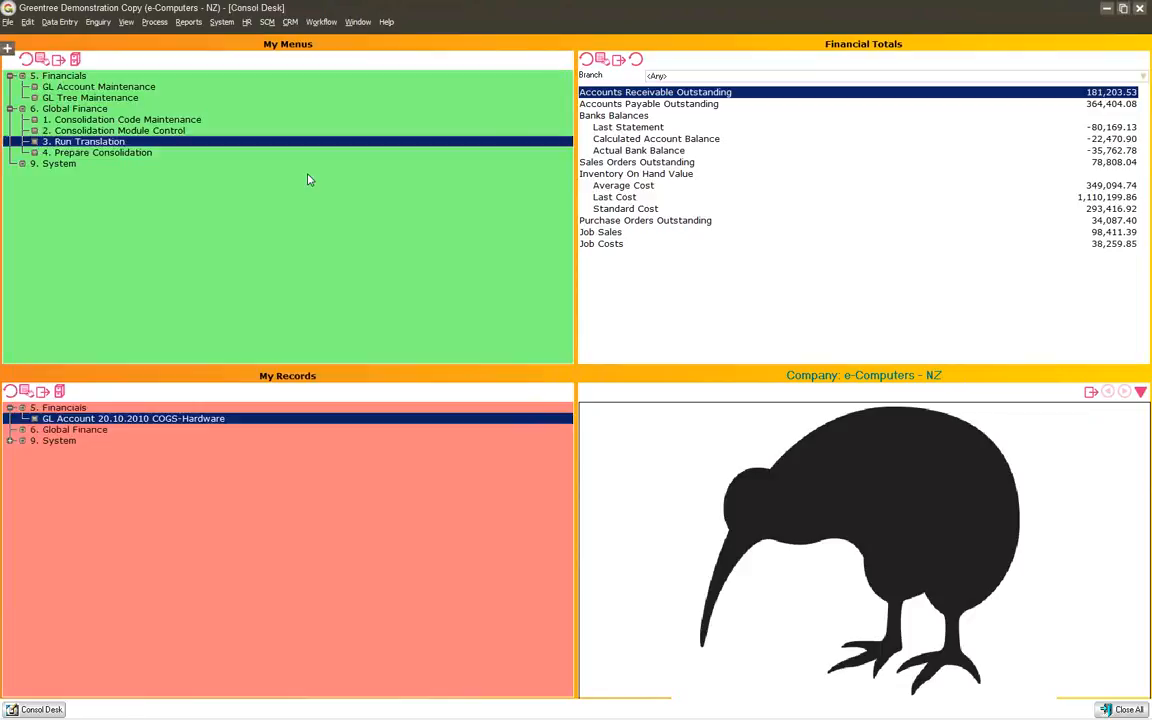
- Prepare the e-Computers - NZ consolidation for 1/7/2010 to 31/7/2010, then close the preparation window
double_click(125, 154)
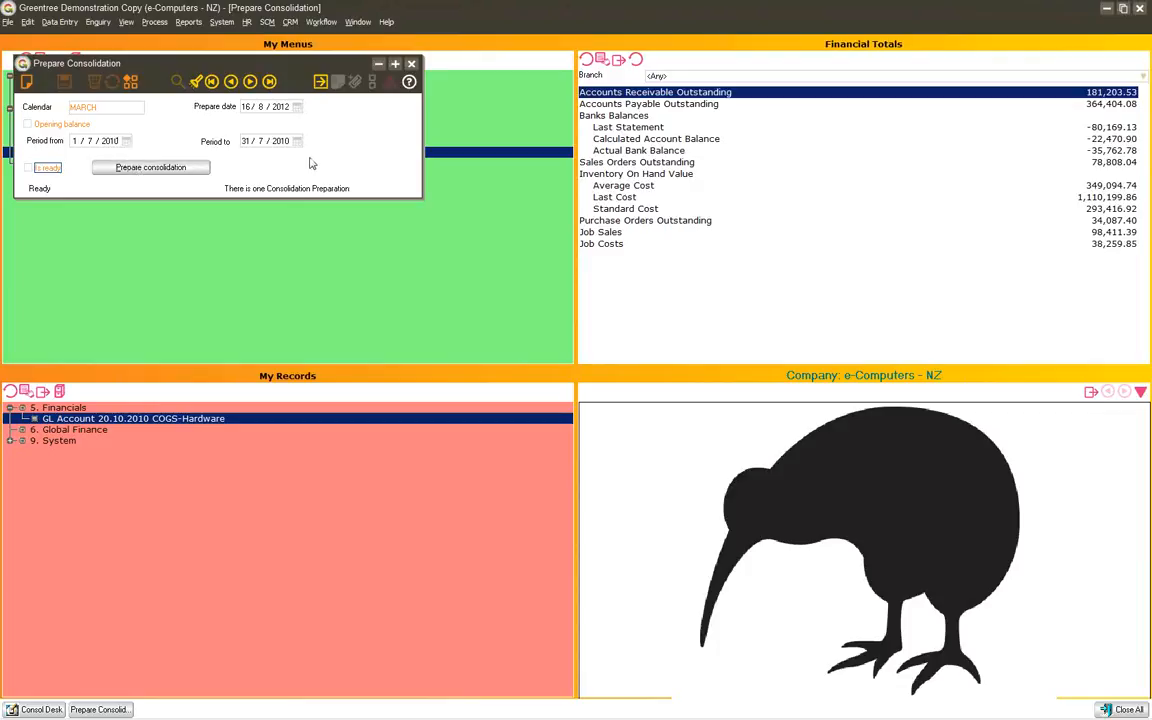
click(166, 168)
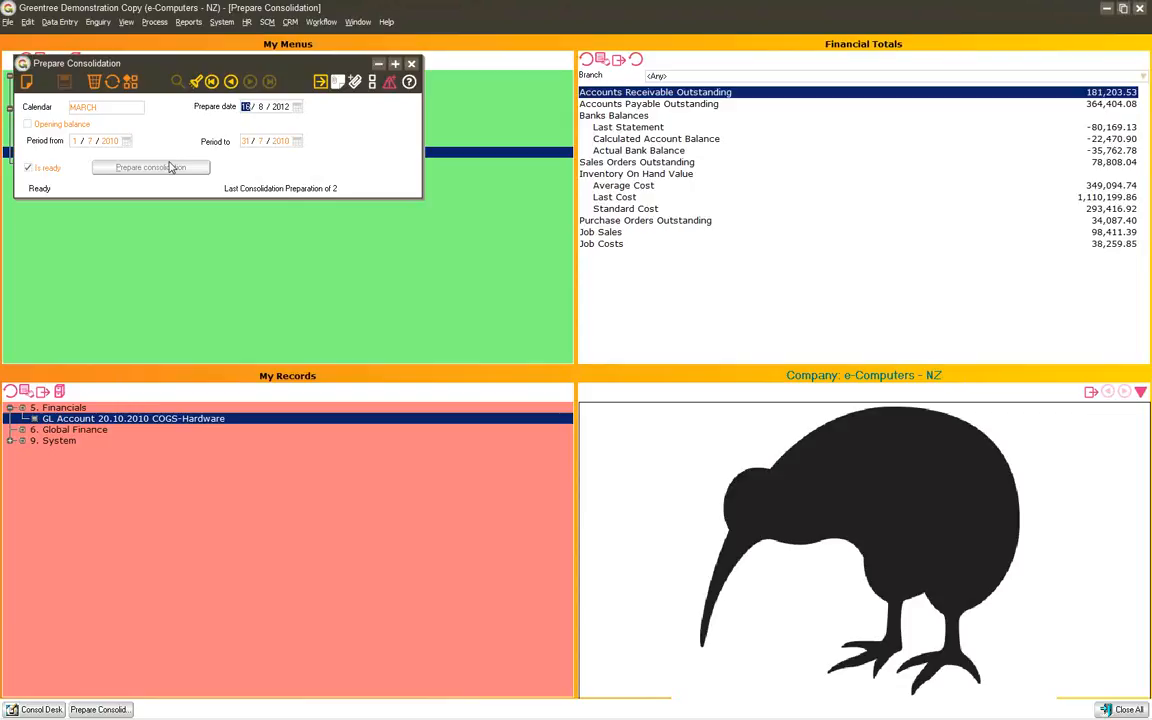
drag(228, 63, 325, 145)
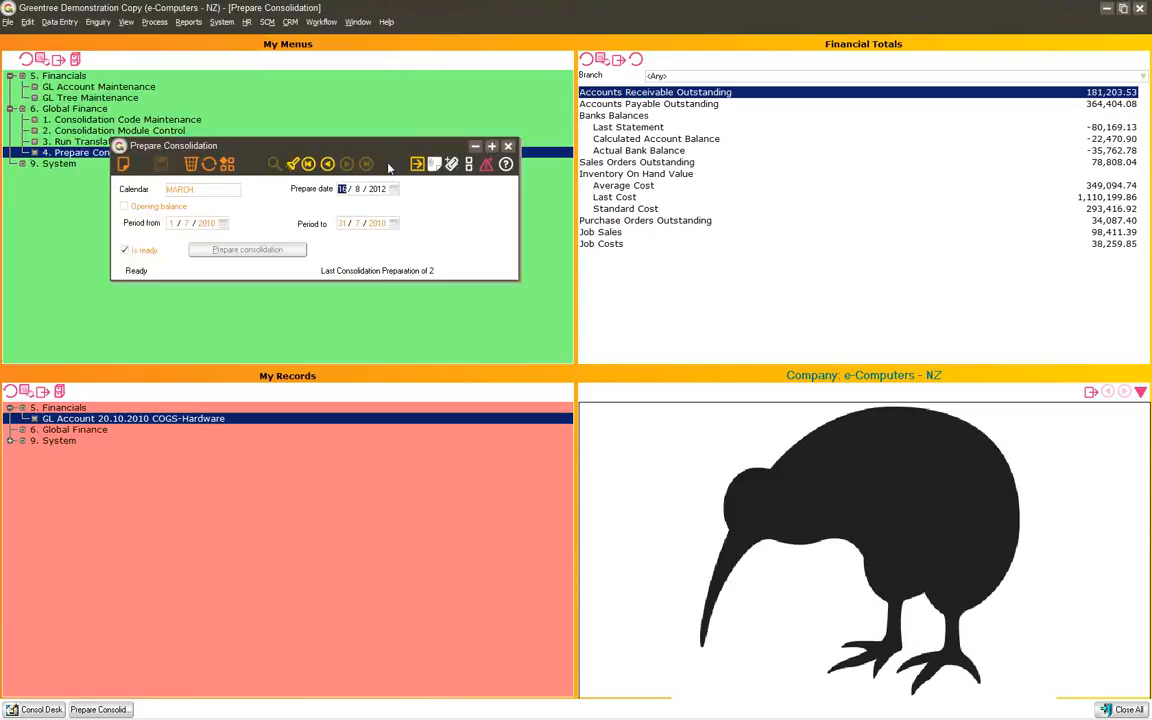
click(508, 147)
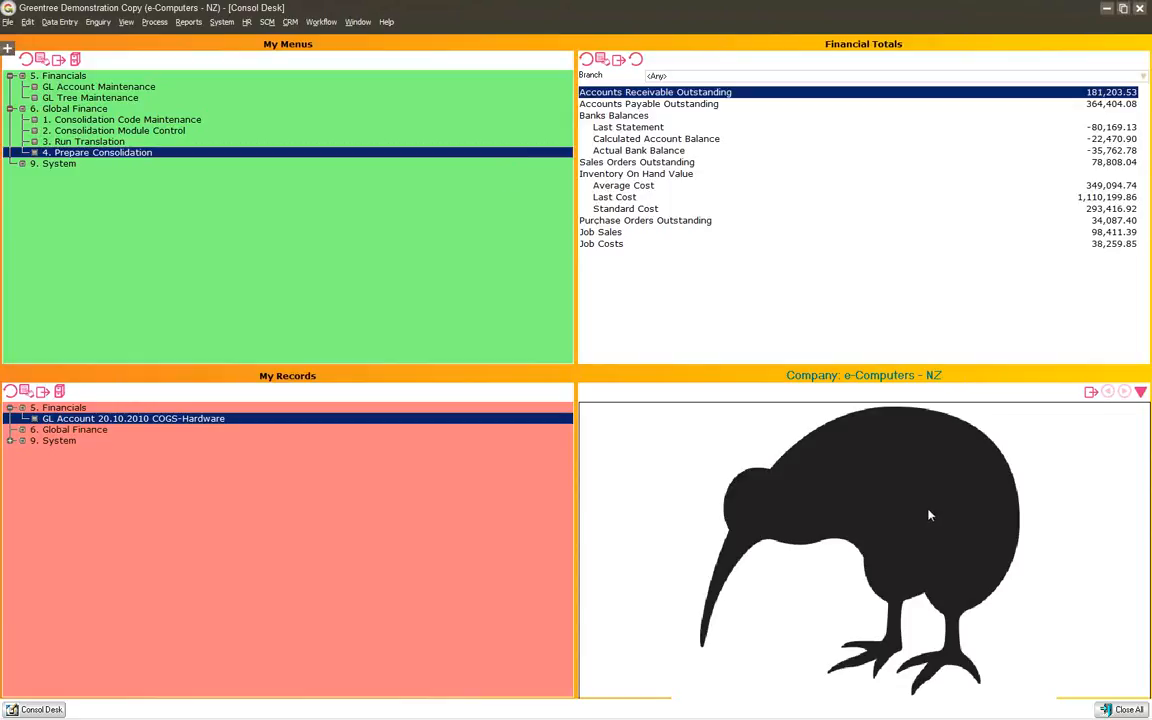
- Switch to the e-Consolidations - Australasia company and view the 2010/2011 balances of account 06.10.2010 COGS-Hardware from My Records
key(alt+Tab)
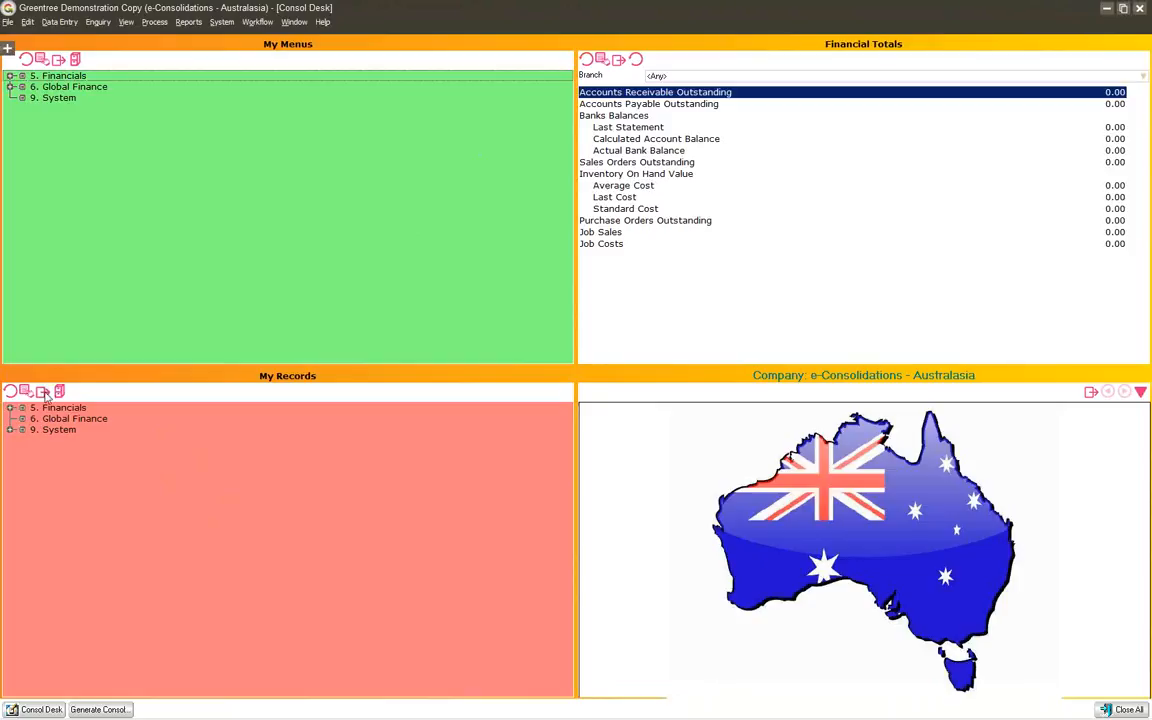
click(10, 409)
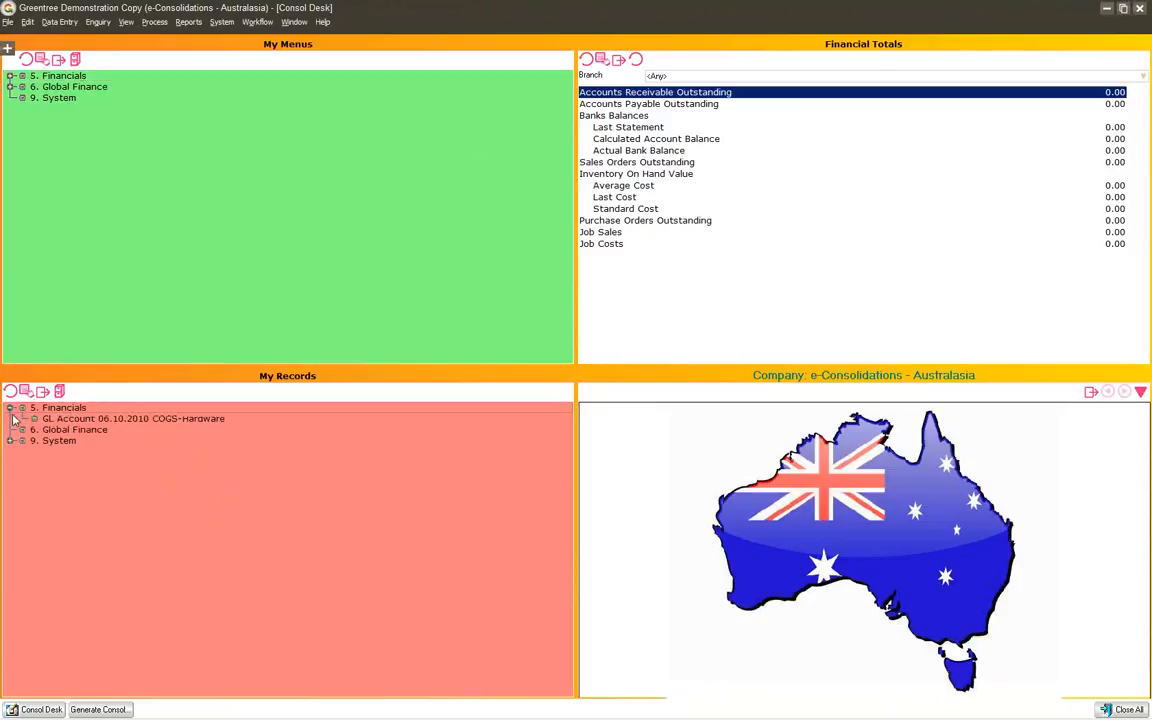
click(119, 424)
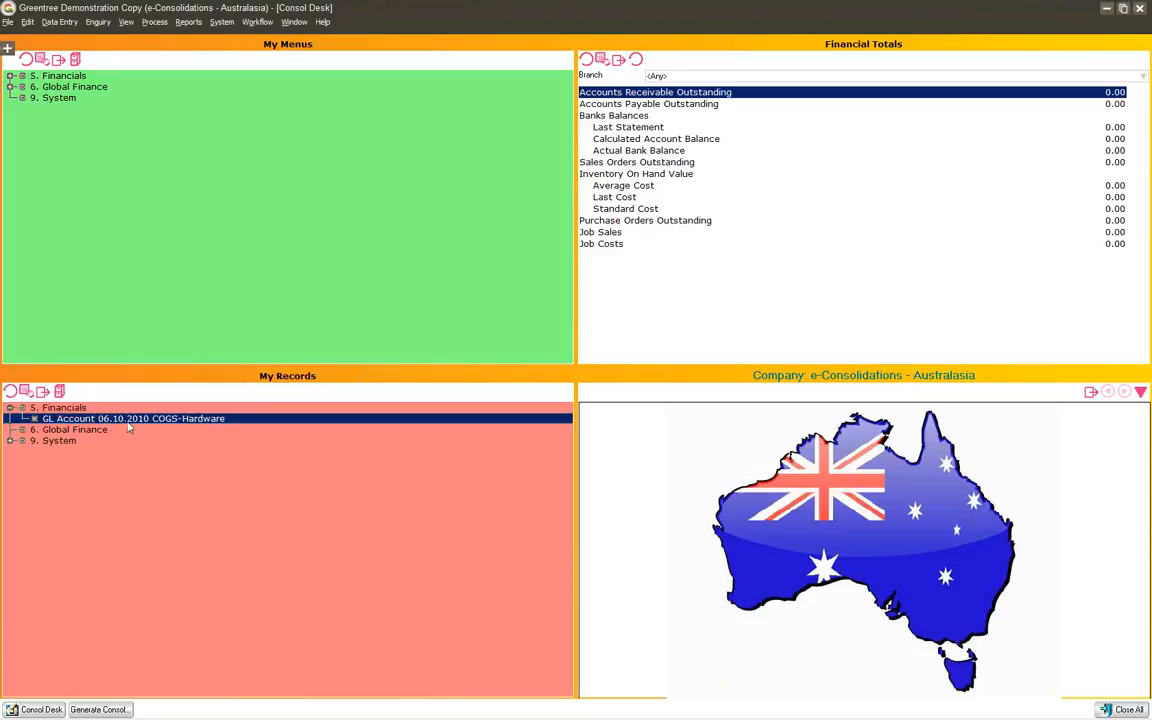
double_click(128, 420)
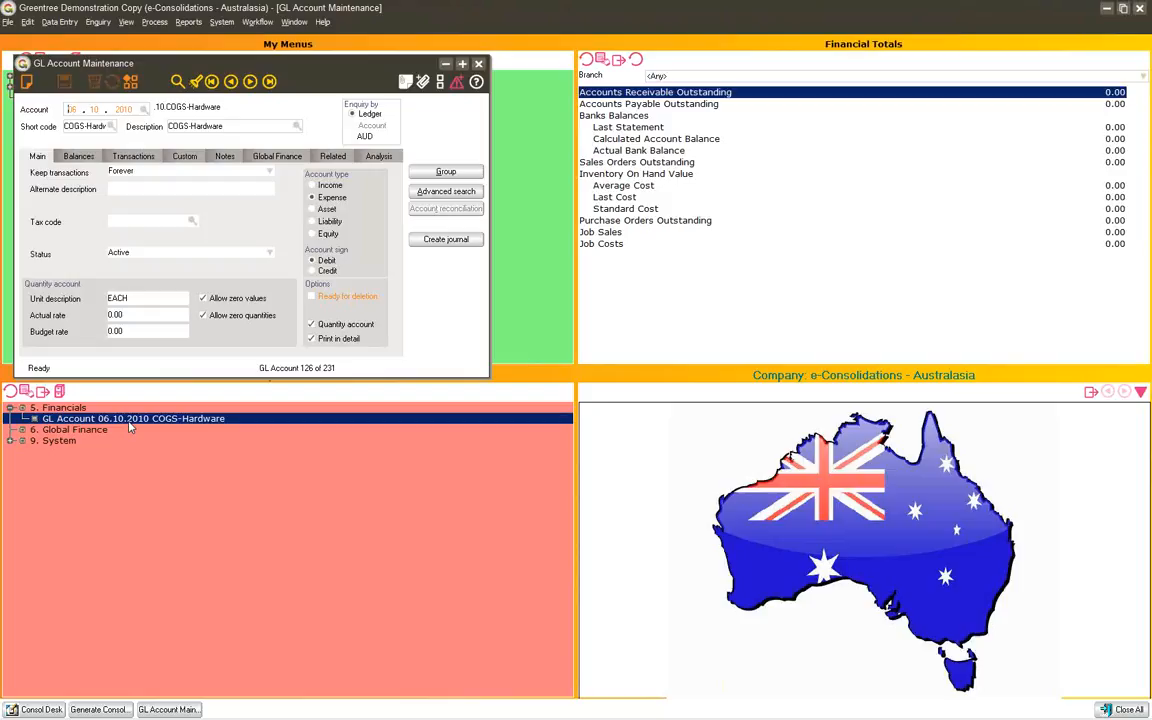
click(80, 157)
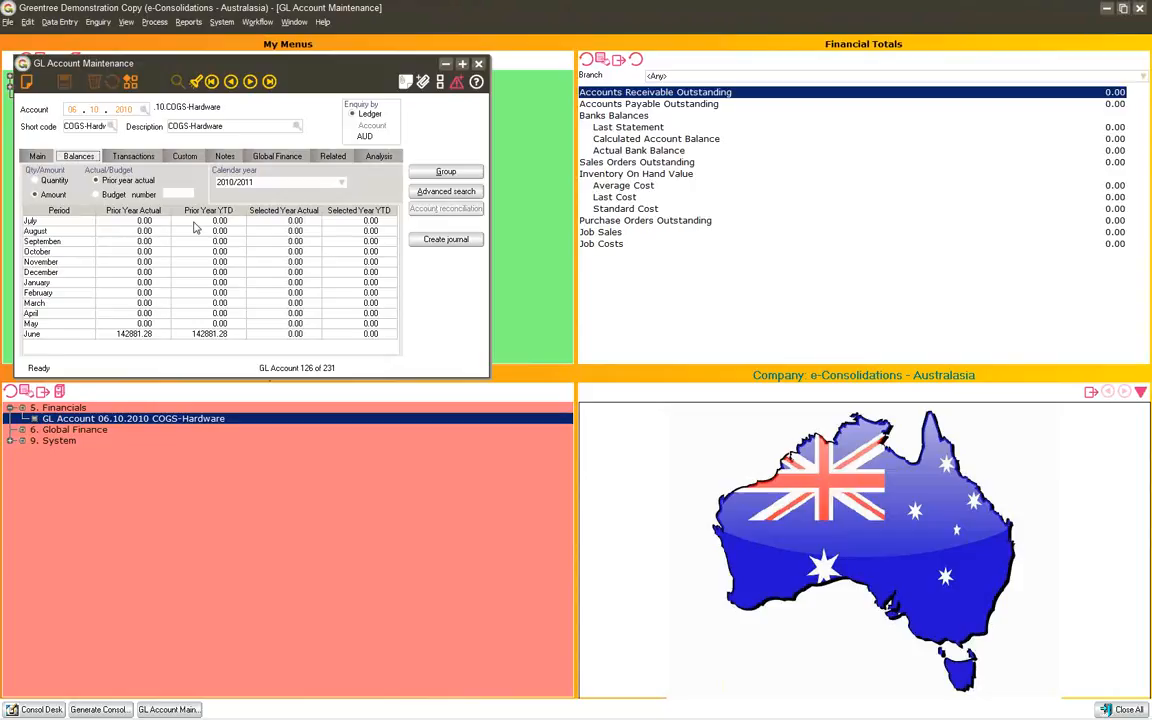
- View the account's Global Finance settings, list the accounts it consolidates from, and close the account
click(267, 158)
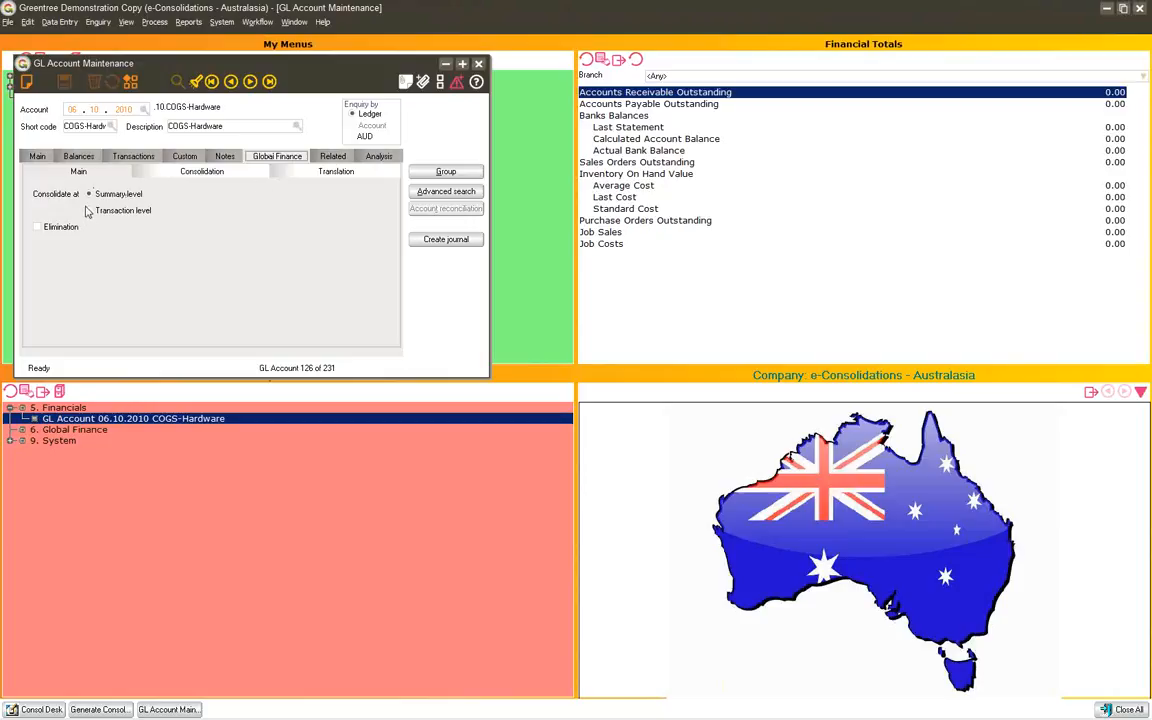
click(143, 167)
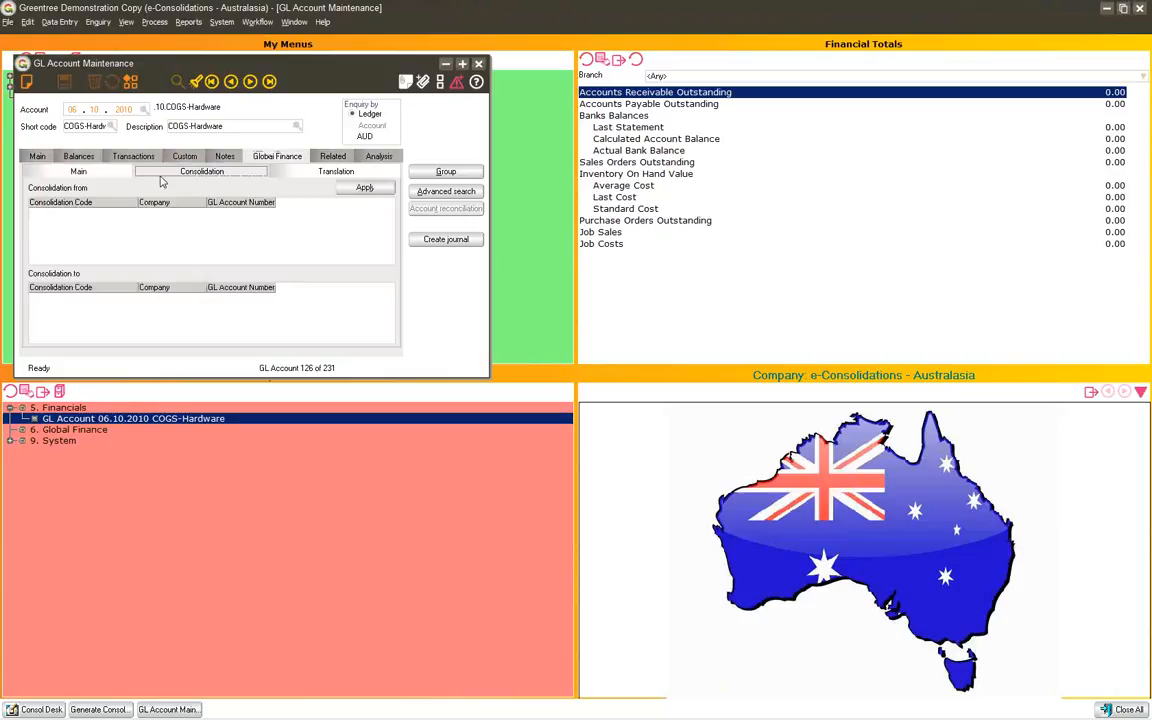
click(355, 190)
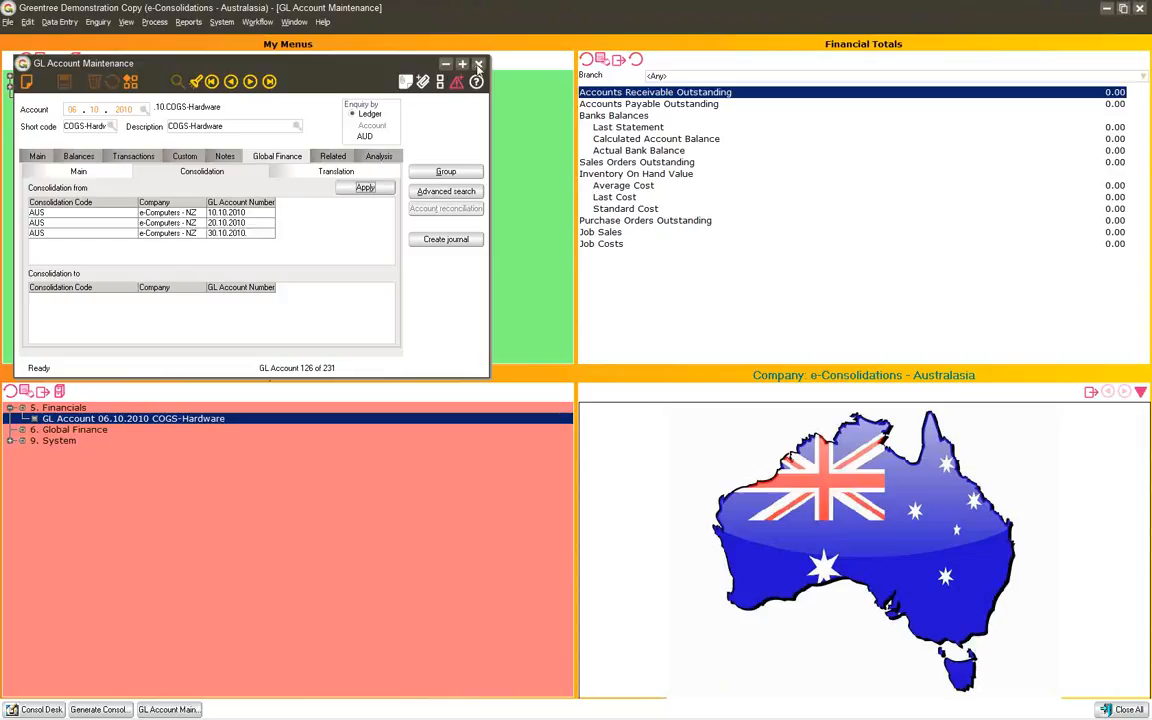
click(478, 63)
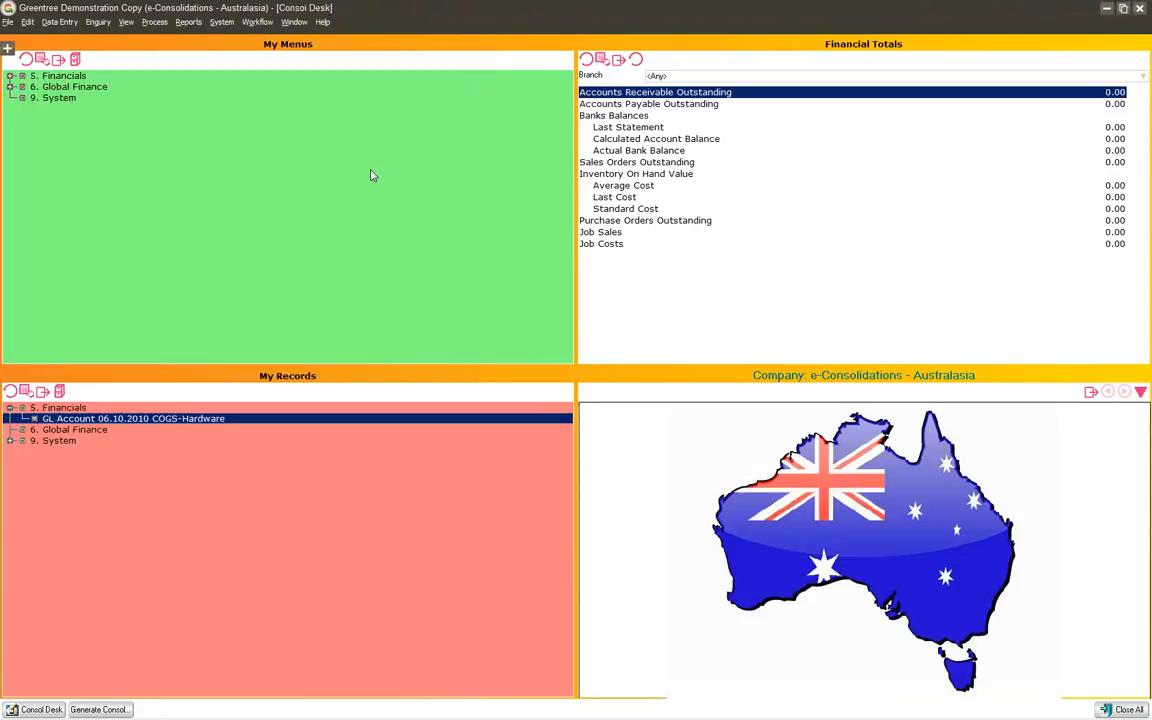
- Start a new Generate Consolidation entry with run number 2010-07 and description July 2010 (NZ)
click(10, 87)
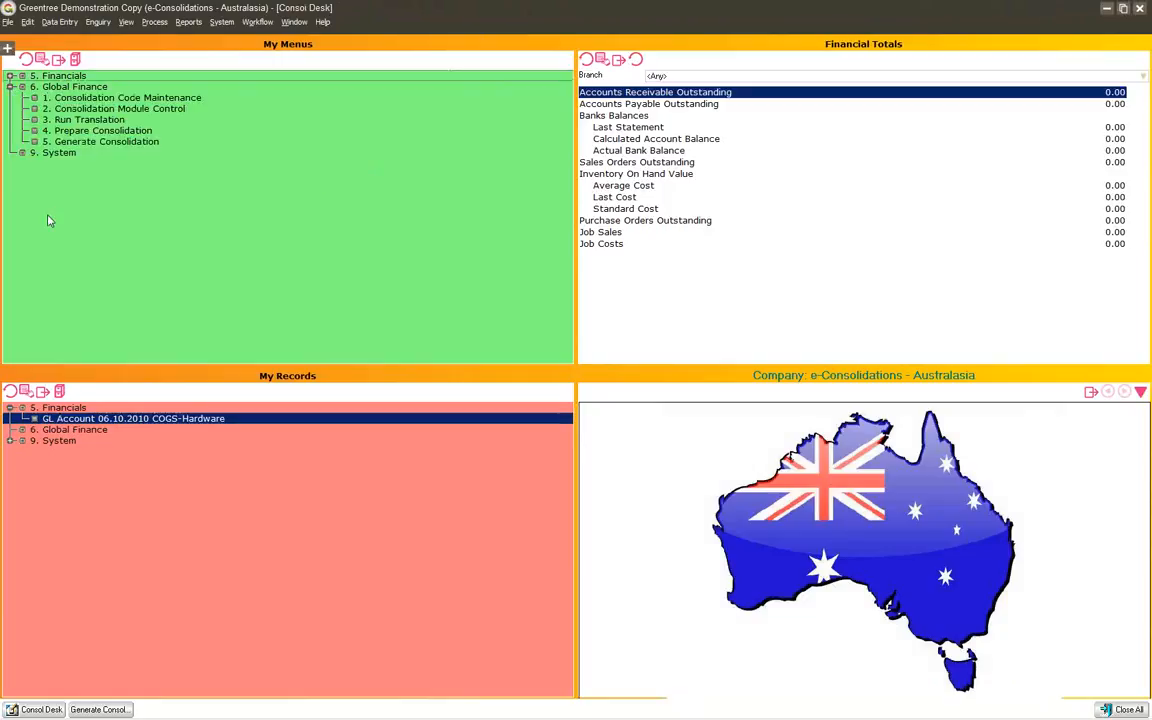
double_click(110, 141)
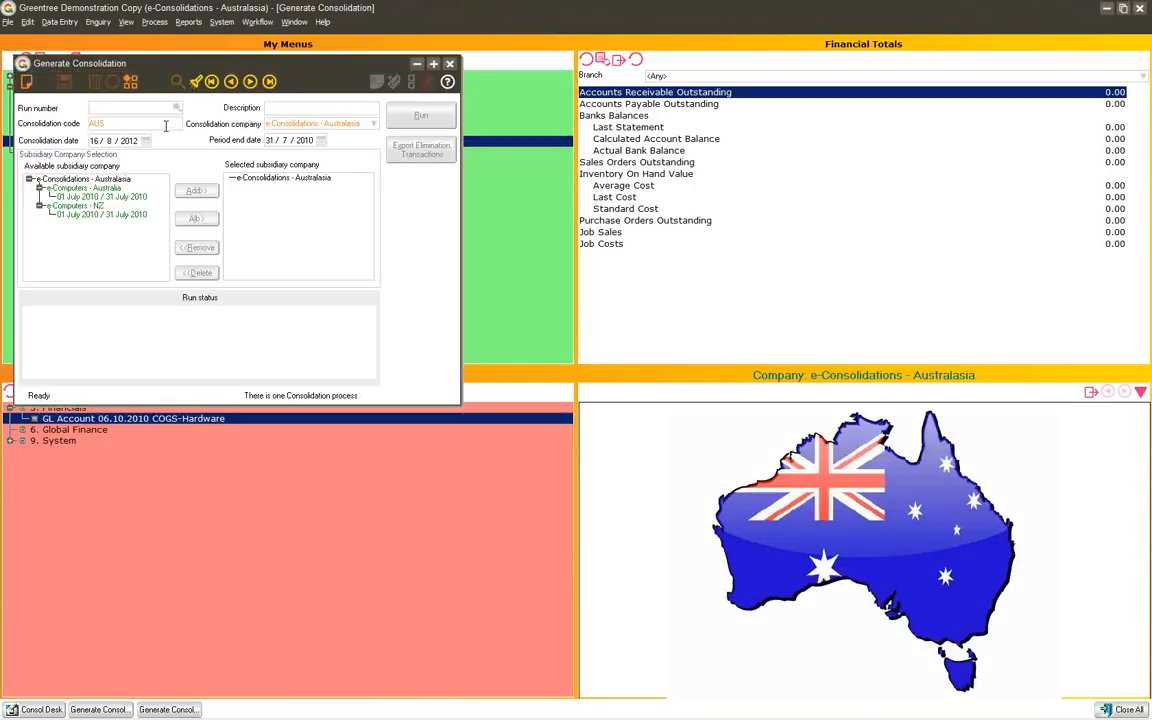
text(20)
text(Ju)
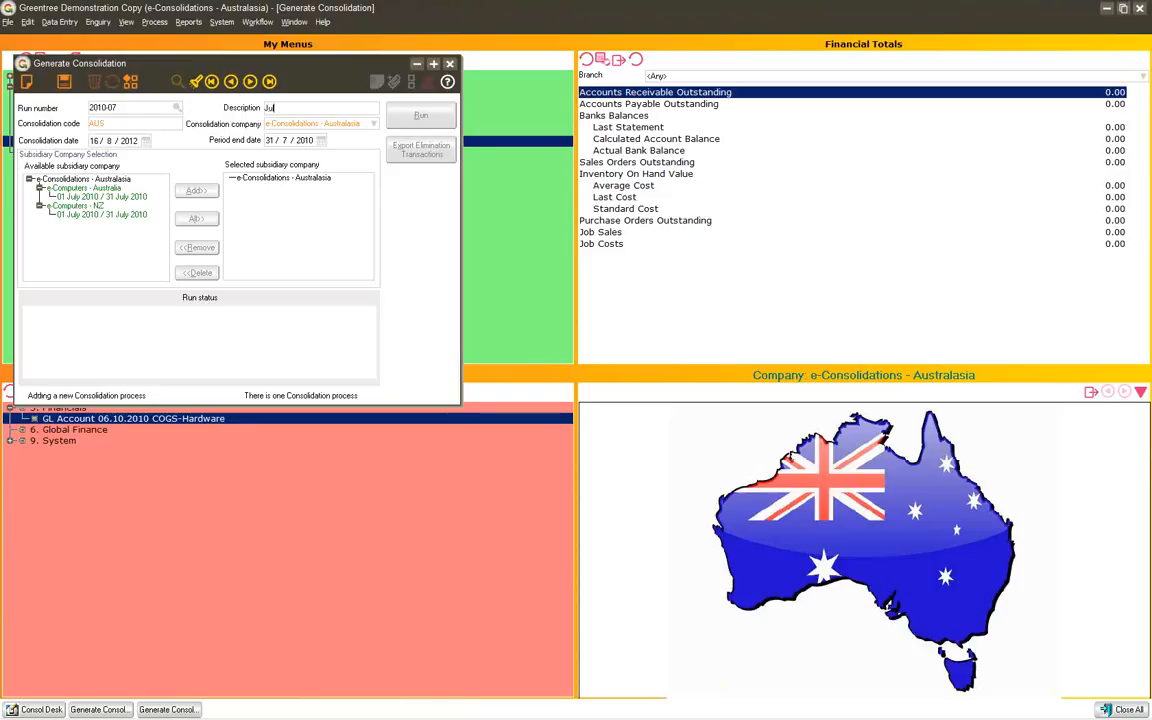
text(ly 2010 (NZ)
- Add e-Computers - NZ with its July 2010 period to the selected subsidiaries and run the consolidation
click(93, 206)
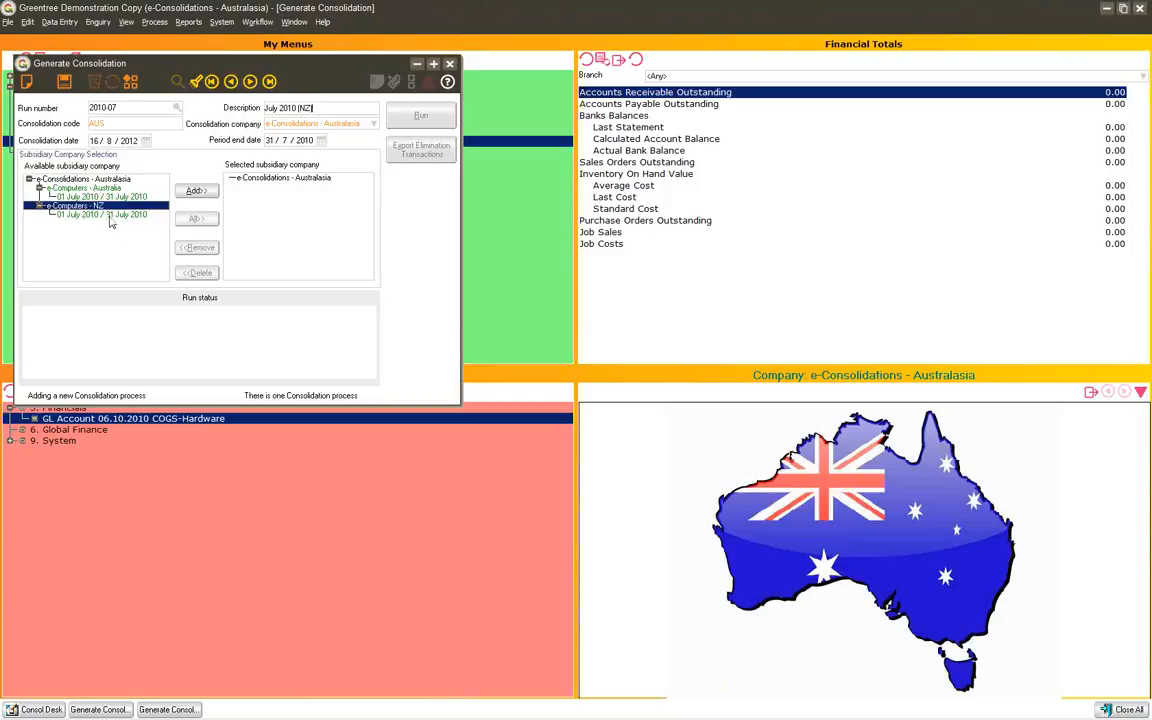
click(196, 192)
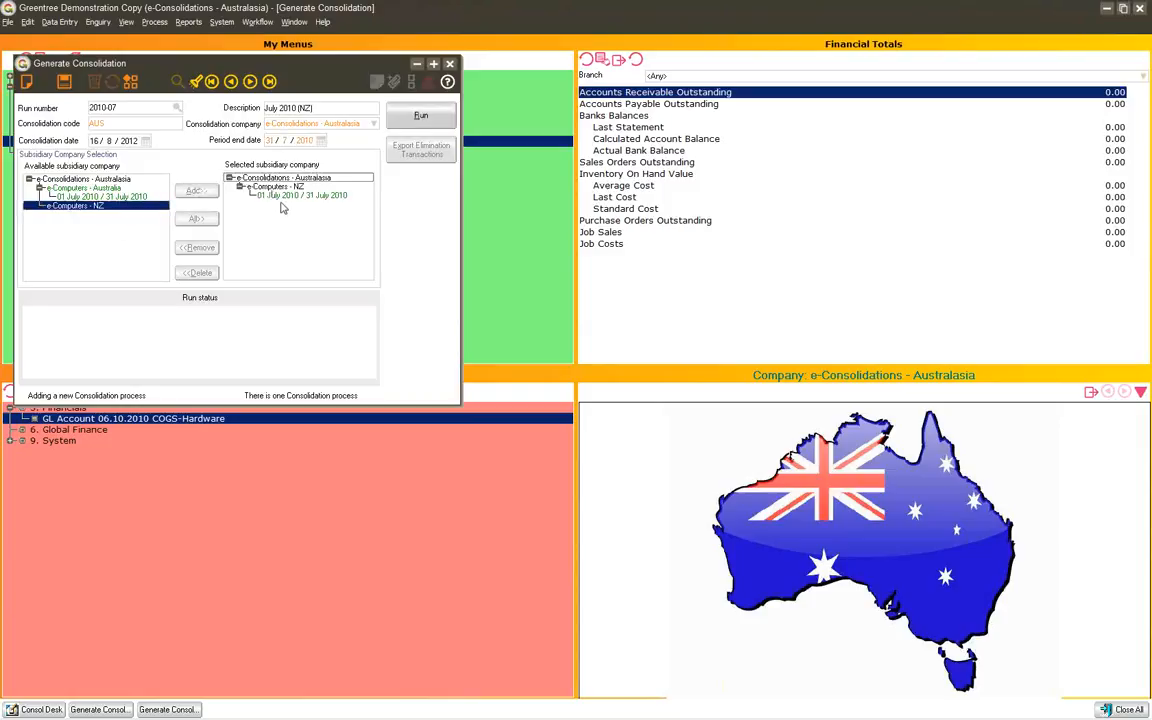
click(418, 117)
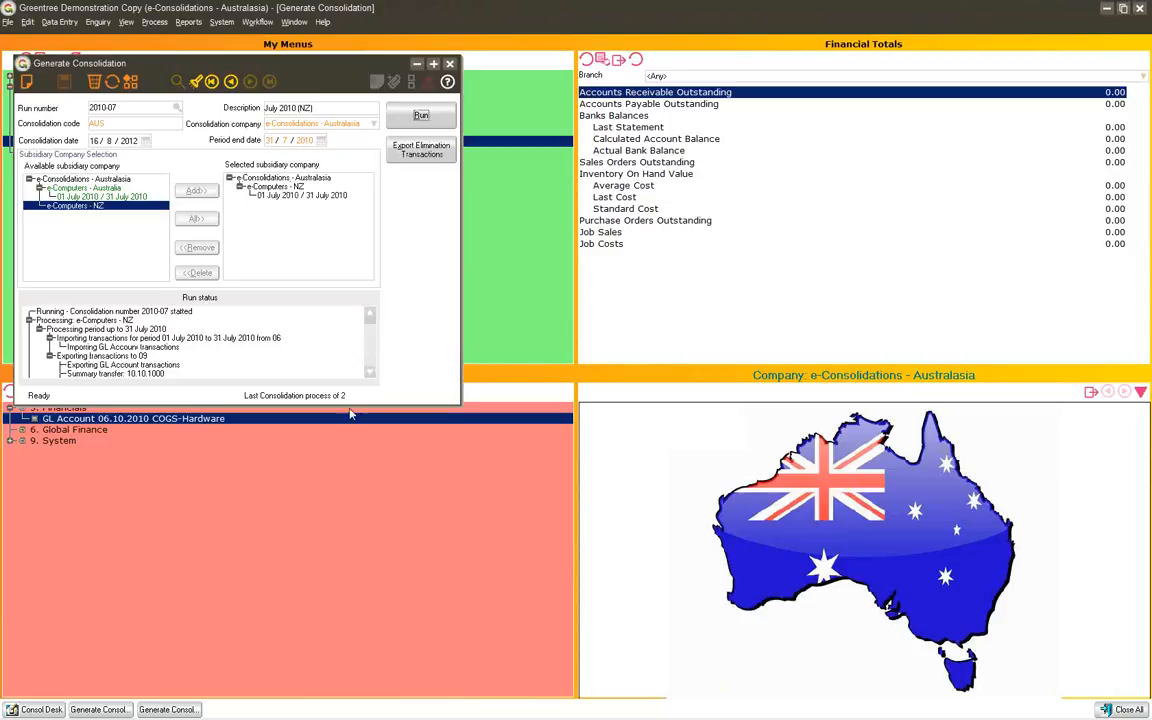
- Enlarge the consolidation window, review the summary transfers in the run status and close the window
drag(366, 404, 366, 612)
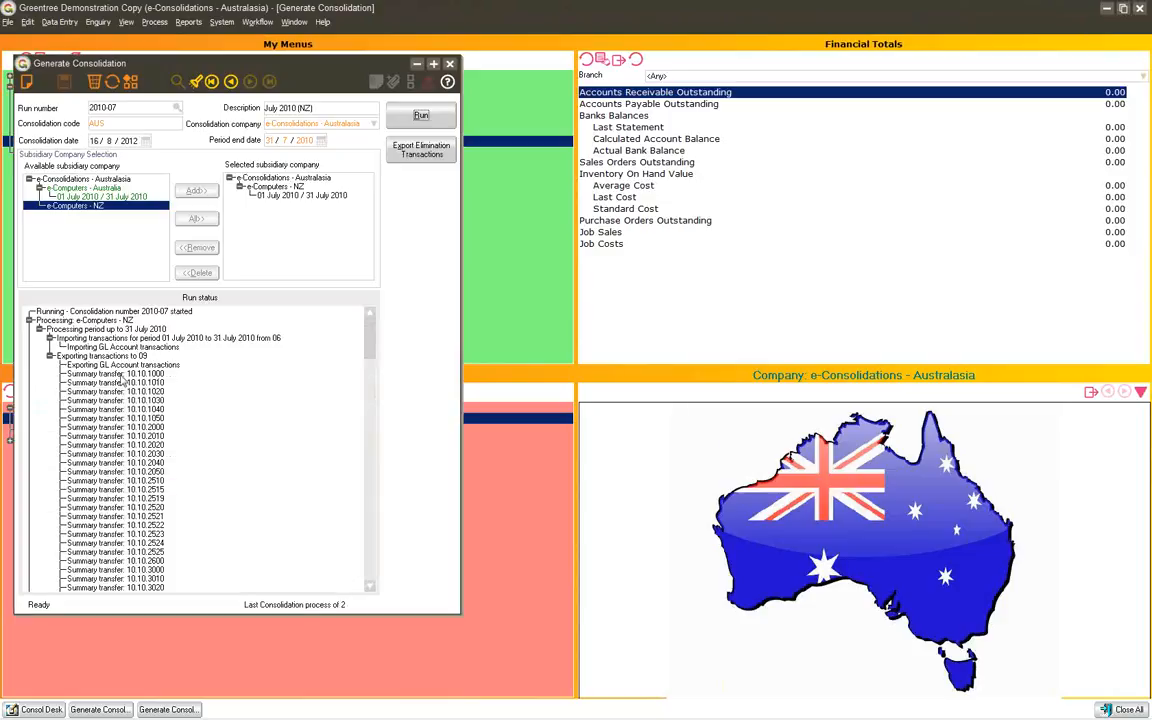
mouse_move(367, 341)
mouse_down()
mouse_move(373, 512)
mouse_move(376, 358)
mouse_up()
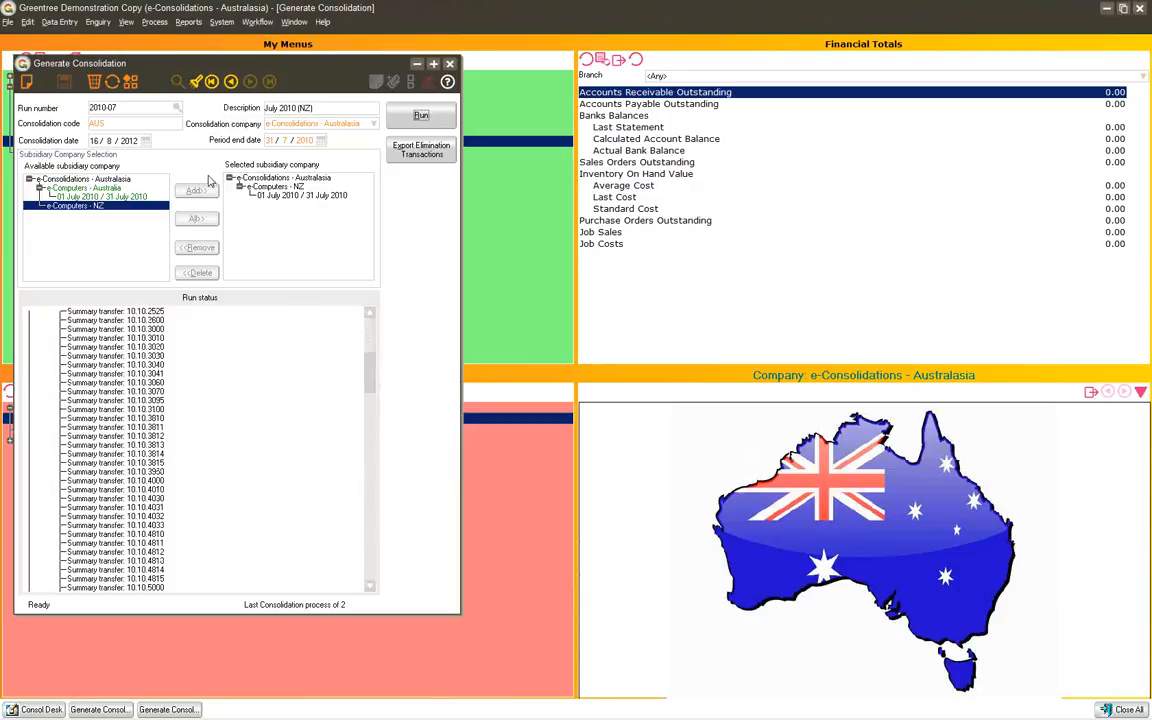
click(450, 64)
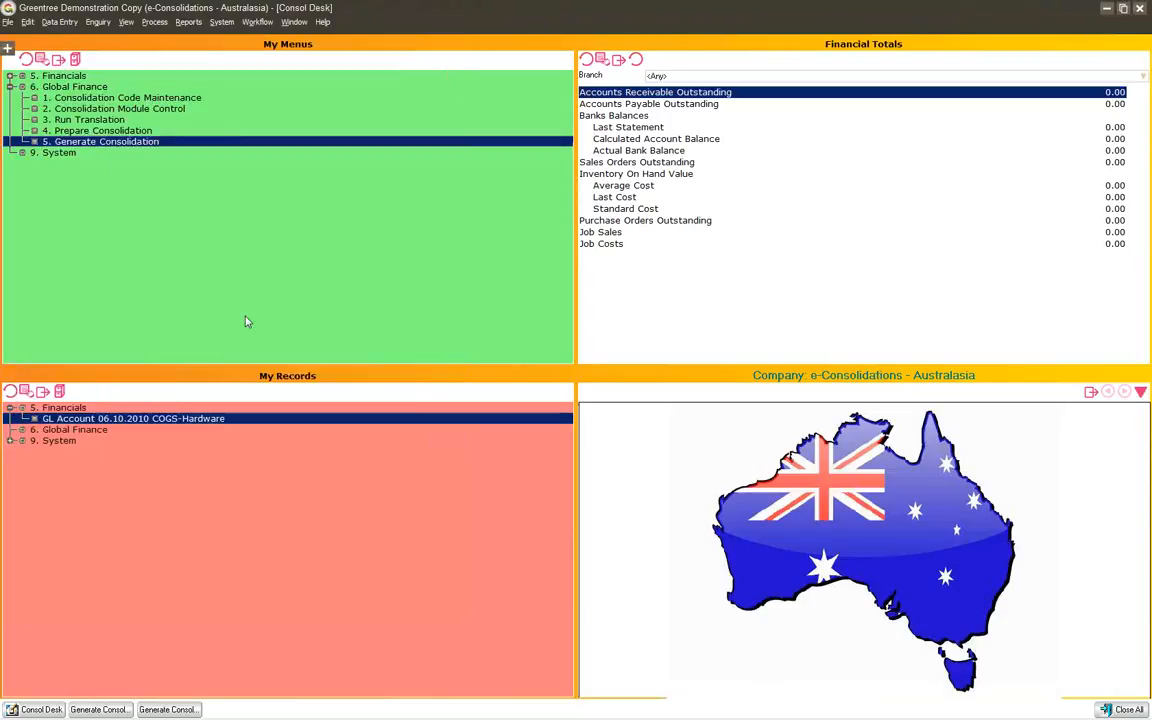
- Reopen account 06.10.2010 COGS-Hardware, view its 2010/2011 balances and drill into the July actual's transactions
double_click(157, 424)
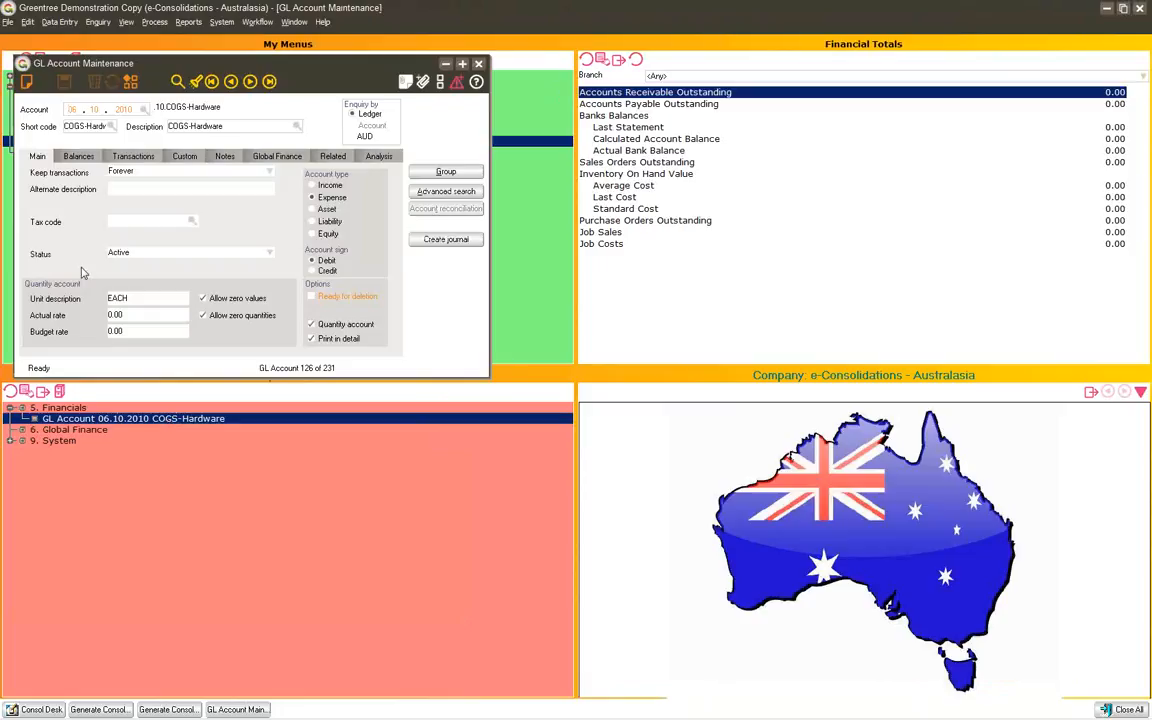
click(84, 157)
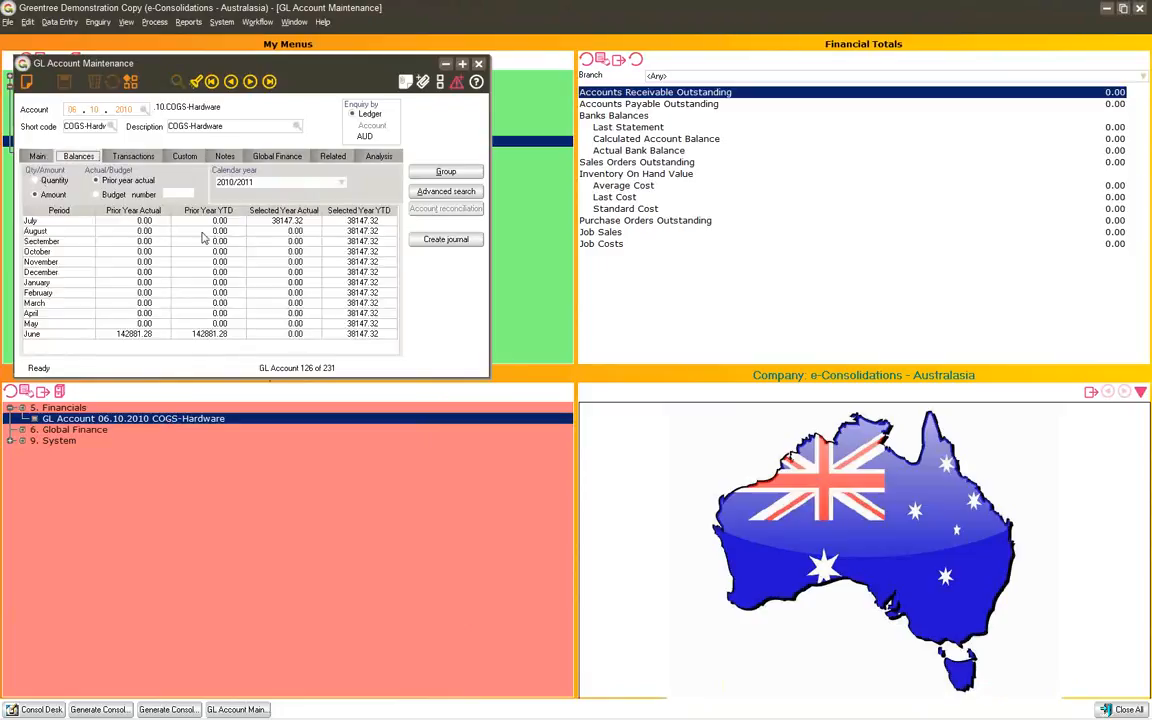
click(290, 221)
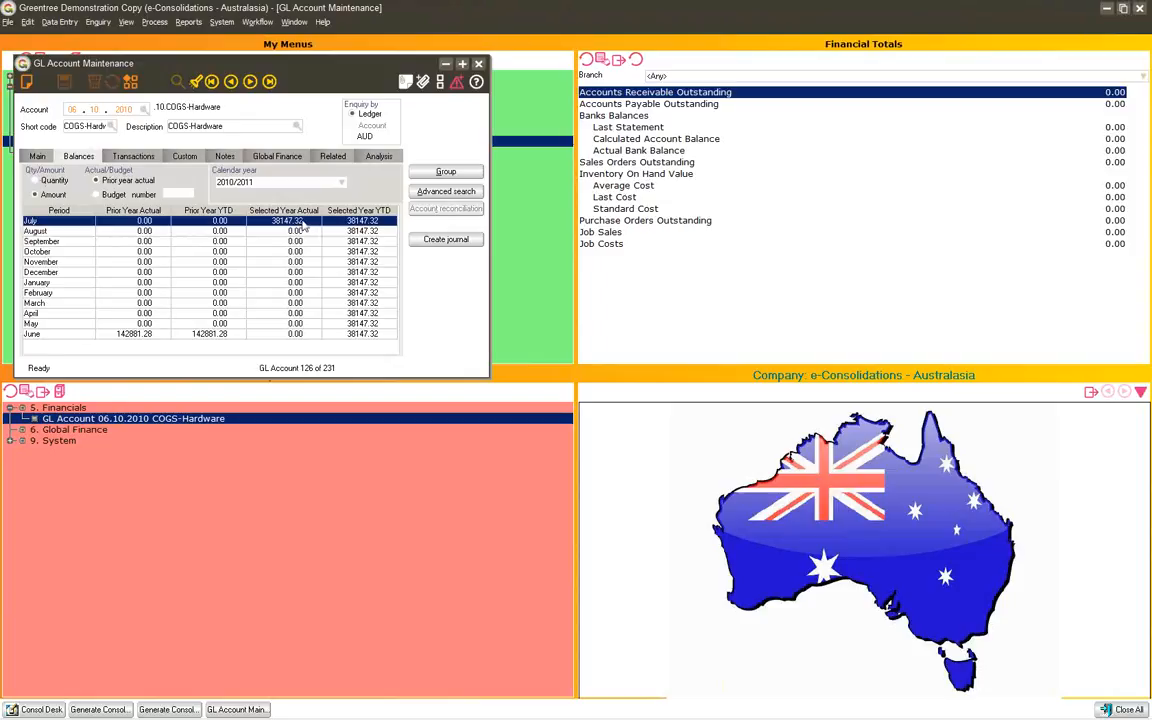
double_click(291, 221)
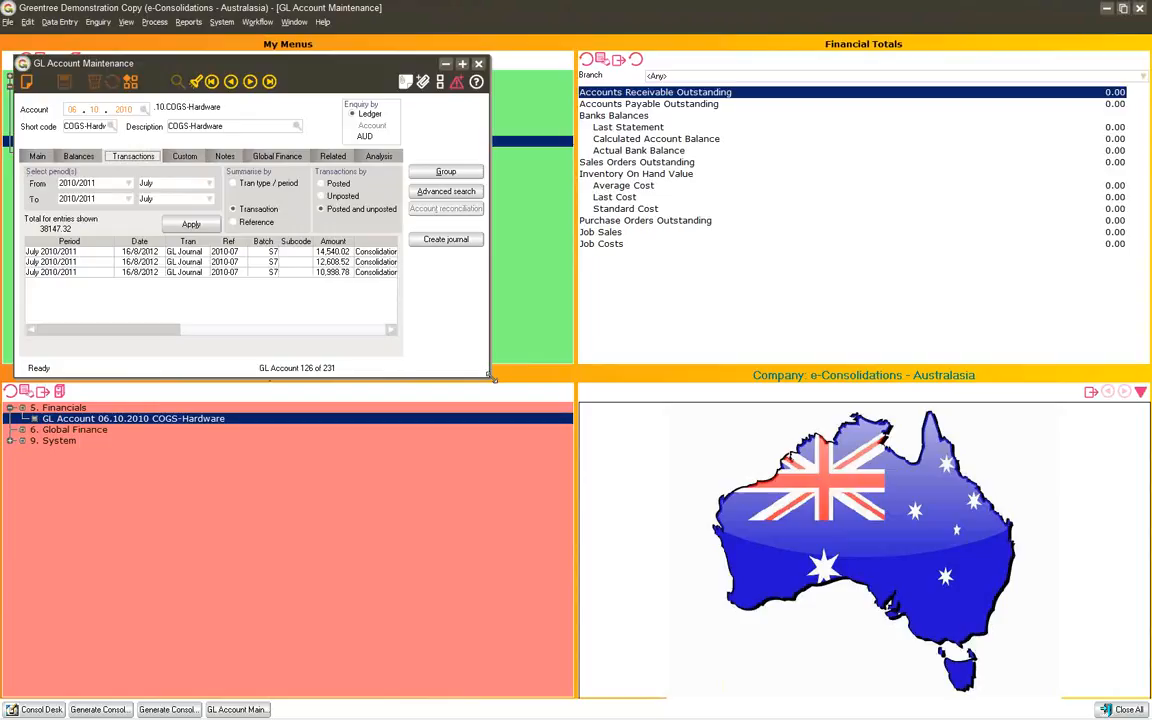
- Enlarge the account window, widen the Narration column to read the July consolidation journals' source accounts, and close the window
drag(490, 381, 702, 560)
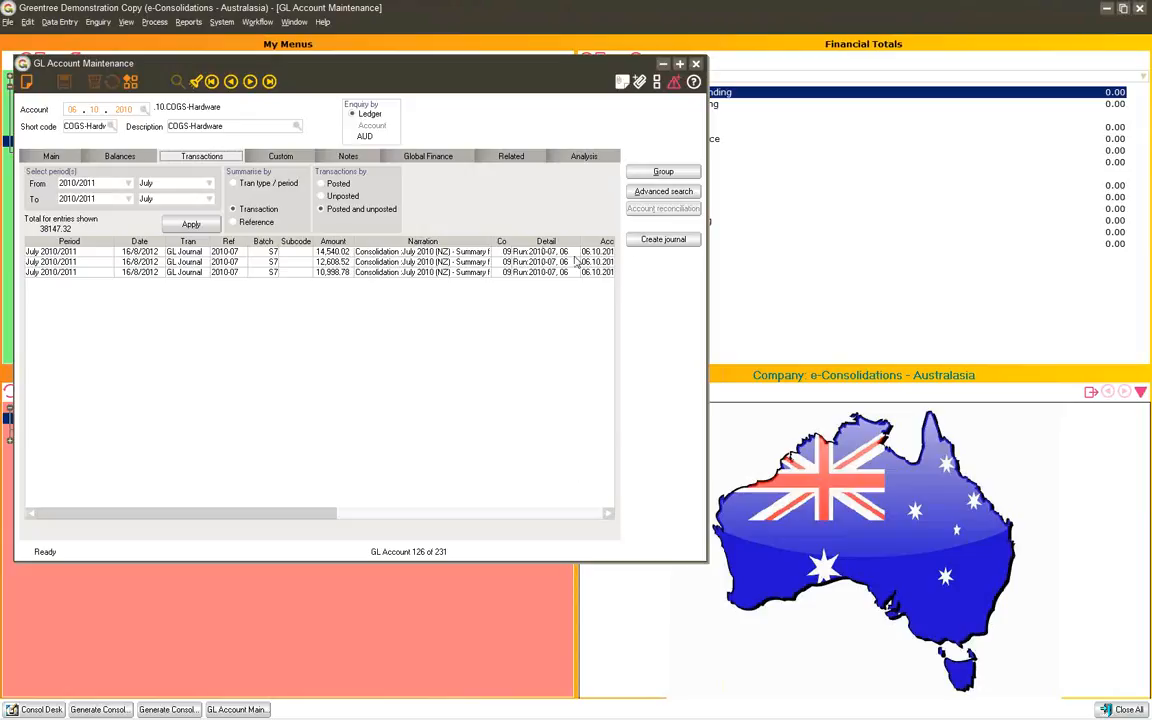
drag(706, 294, 920, 294)
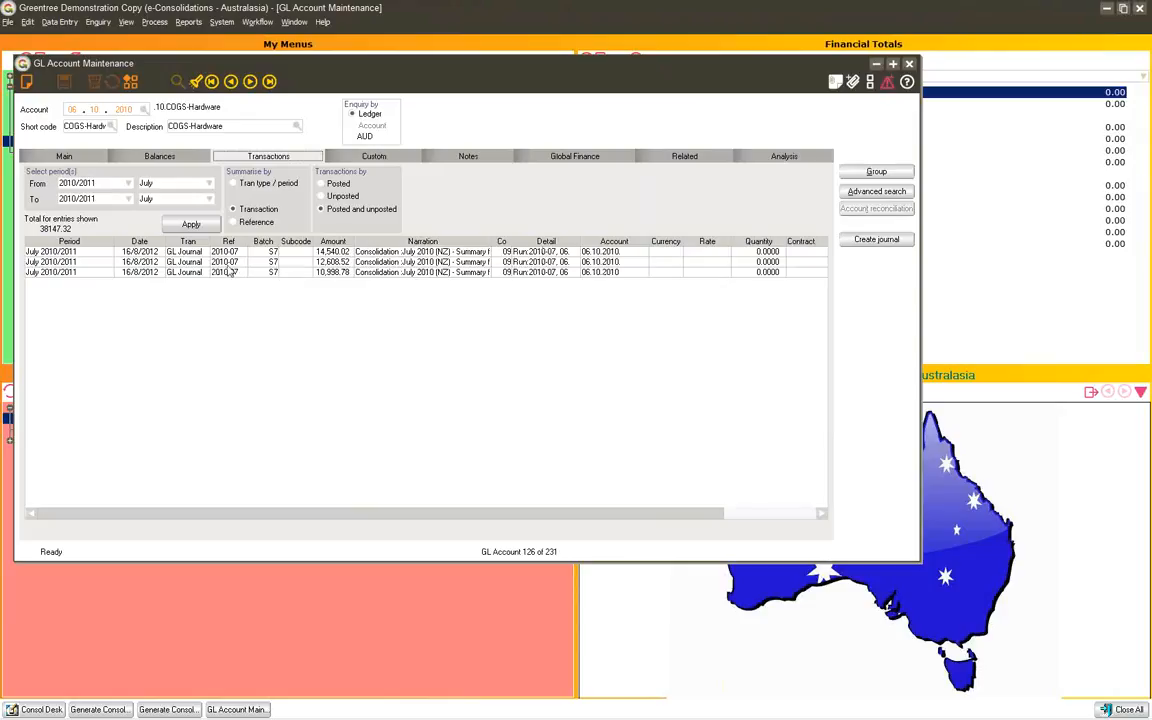
drag(327, 512, 380, 512)
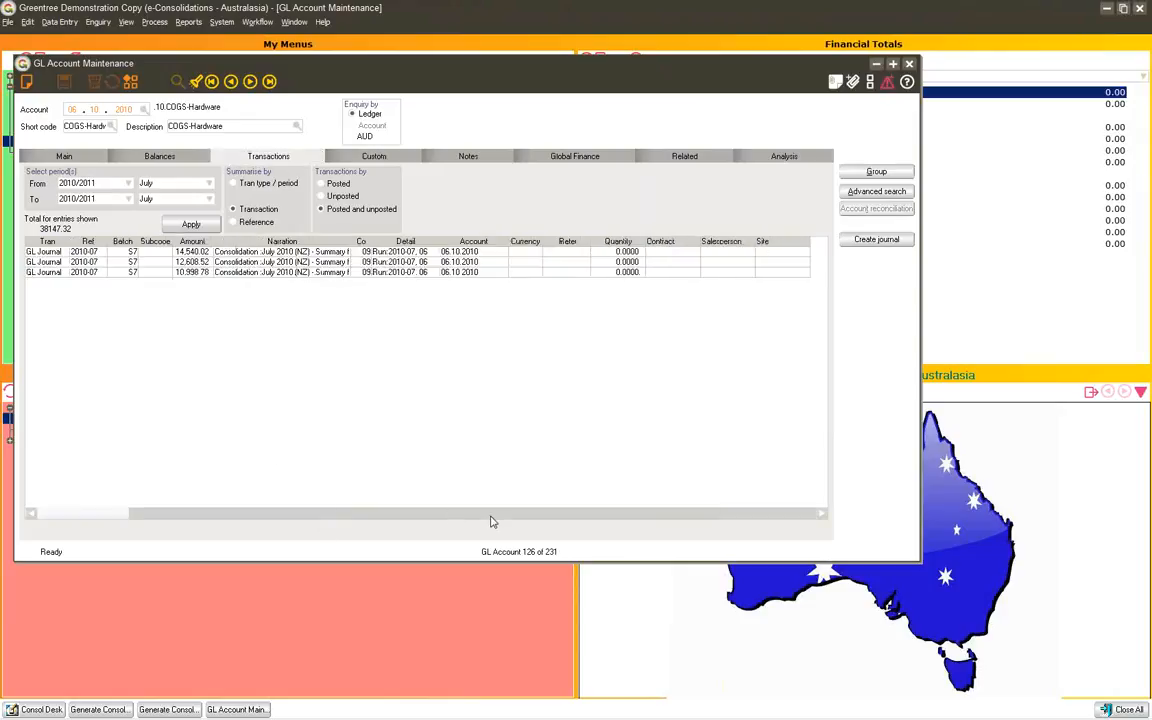
click(185, 261)
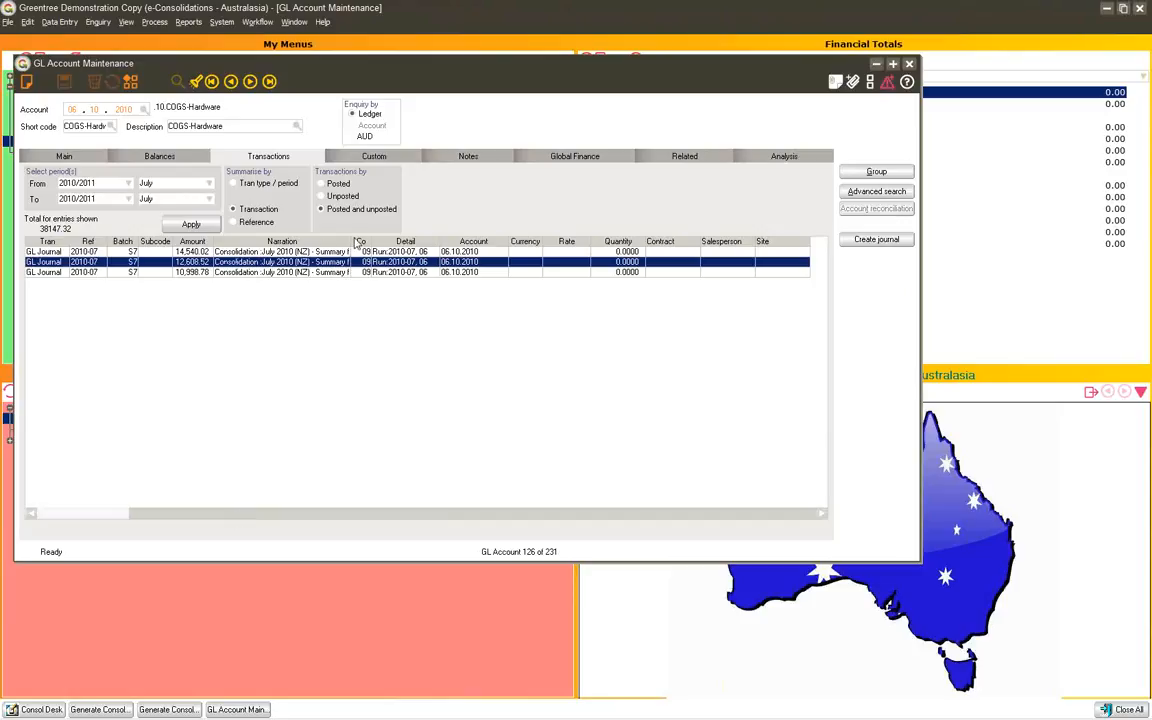
drag(372, 241, 418, 241)
click(384, 272)
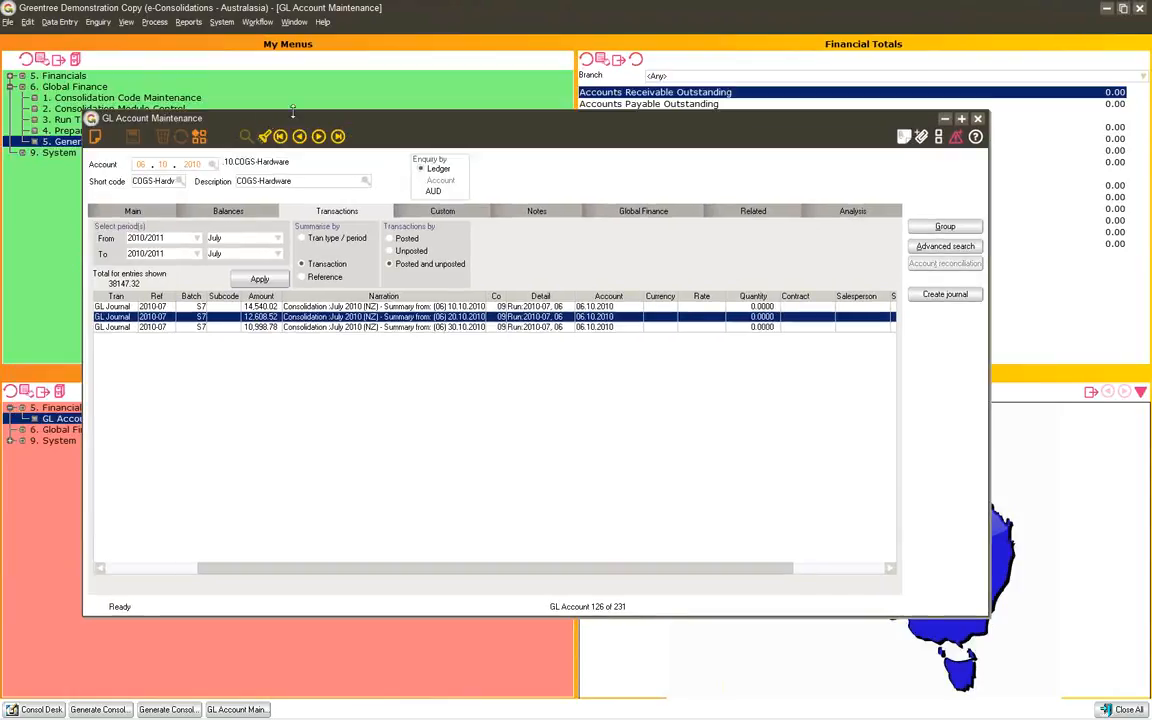
click(978, 121)
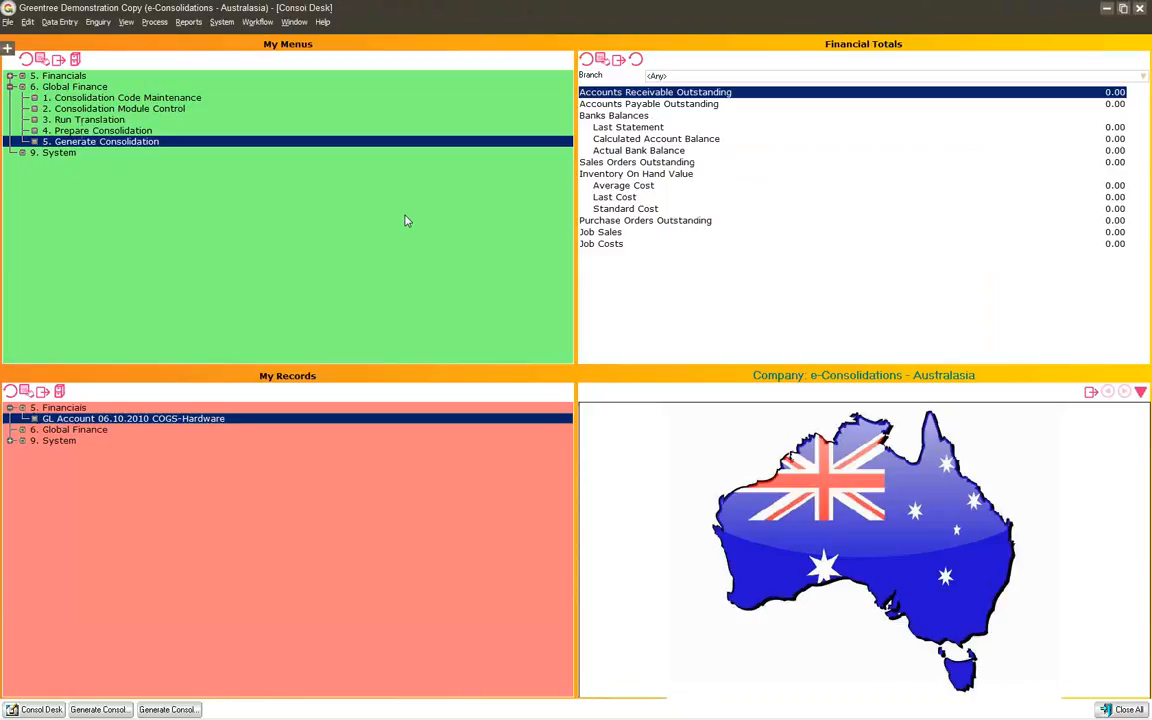
- Reopen Generate Consolidation on the July 2010 (NZ) run 2010-07 and delete that run
double_click(164, 145)
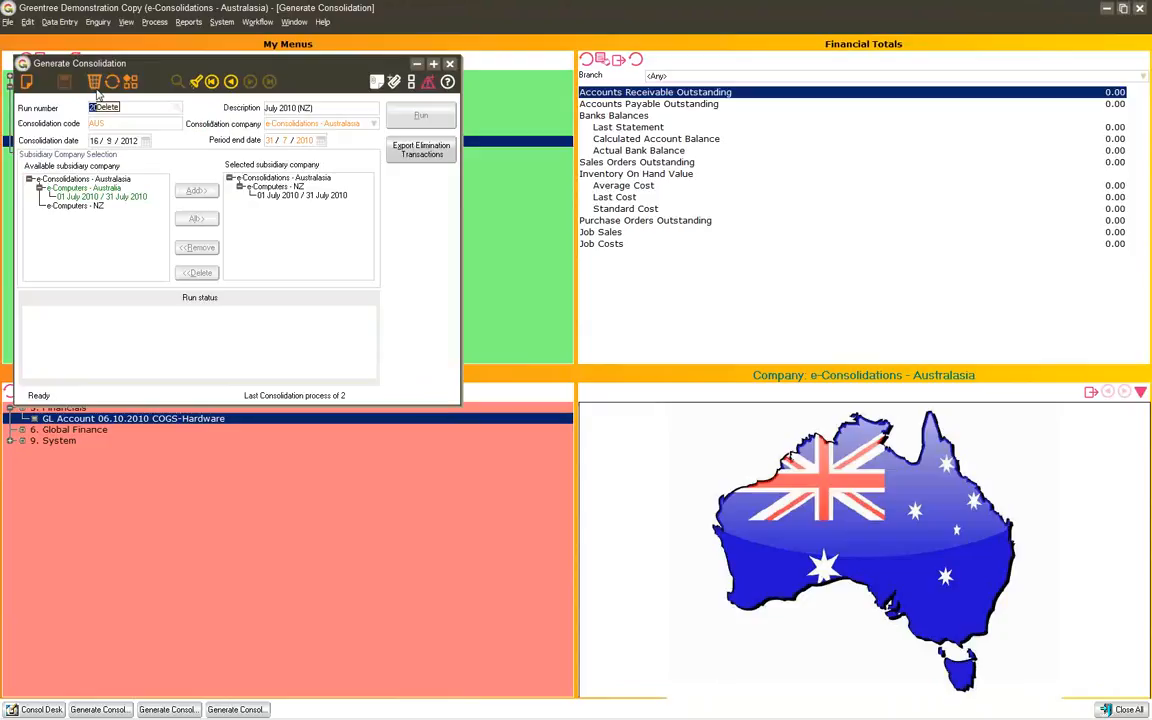
click(97, 93)
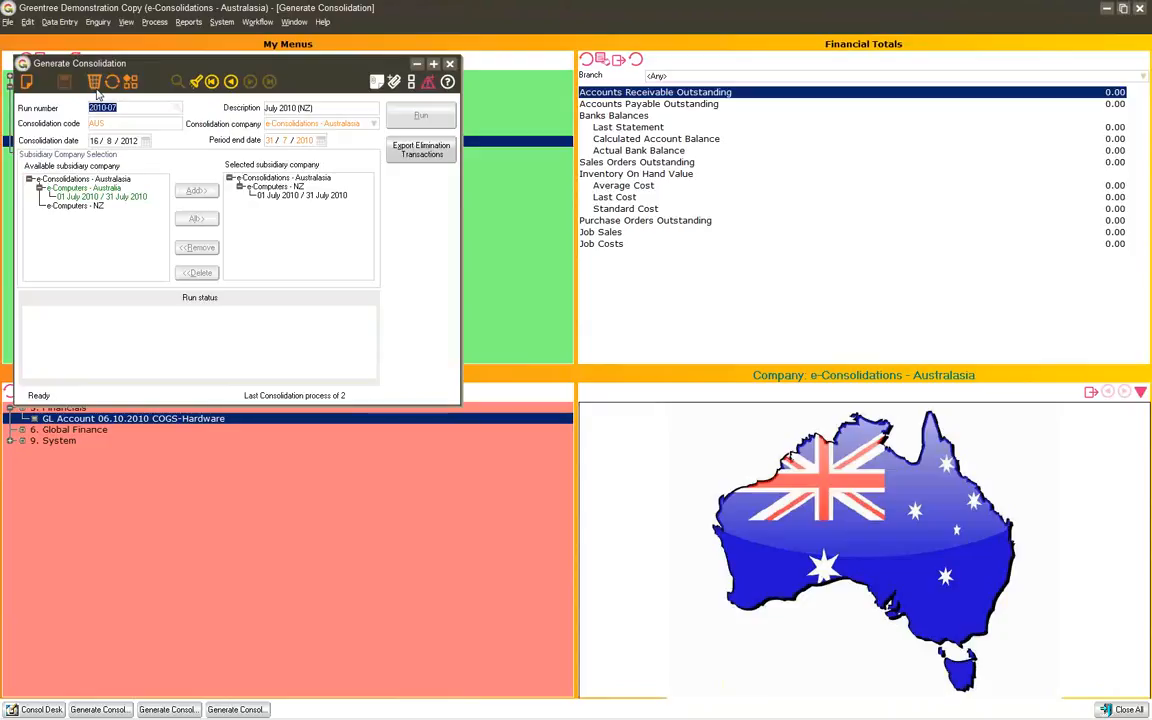